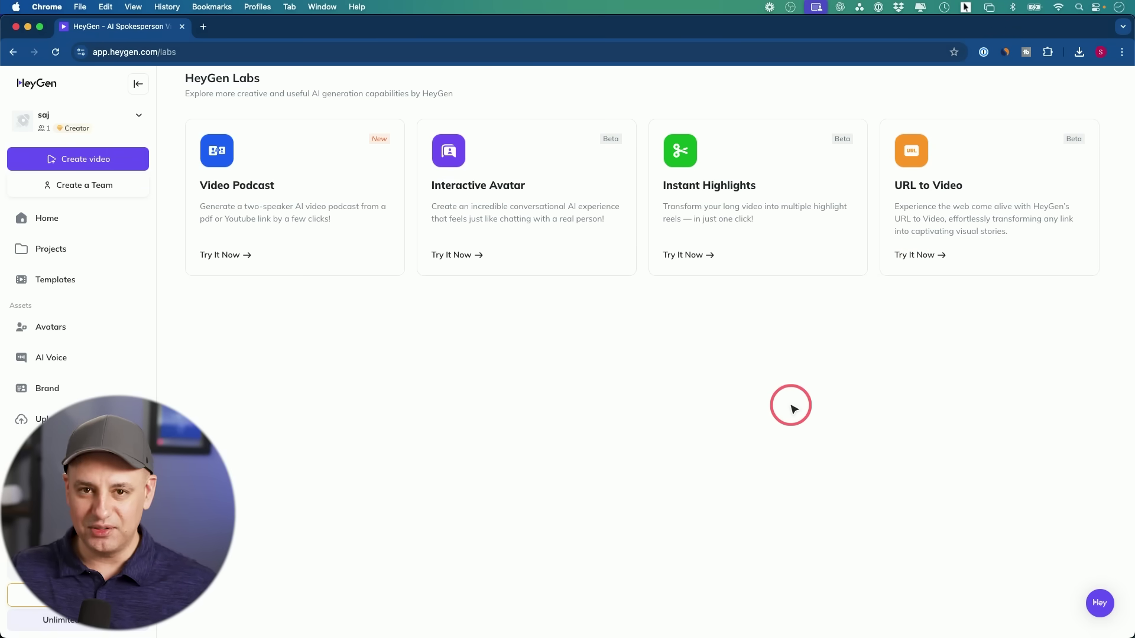
# Open HeyGen's URL to Video tool and copy the Amazon Queen Size 4 Piece Sheet Set link.
pyautogui.click(978, 205)
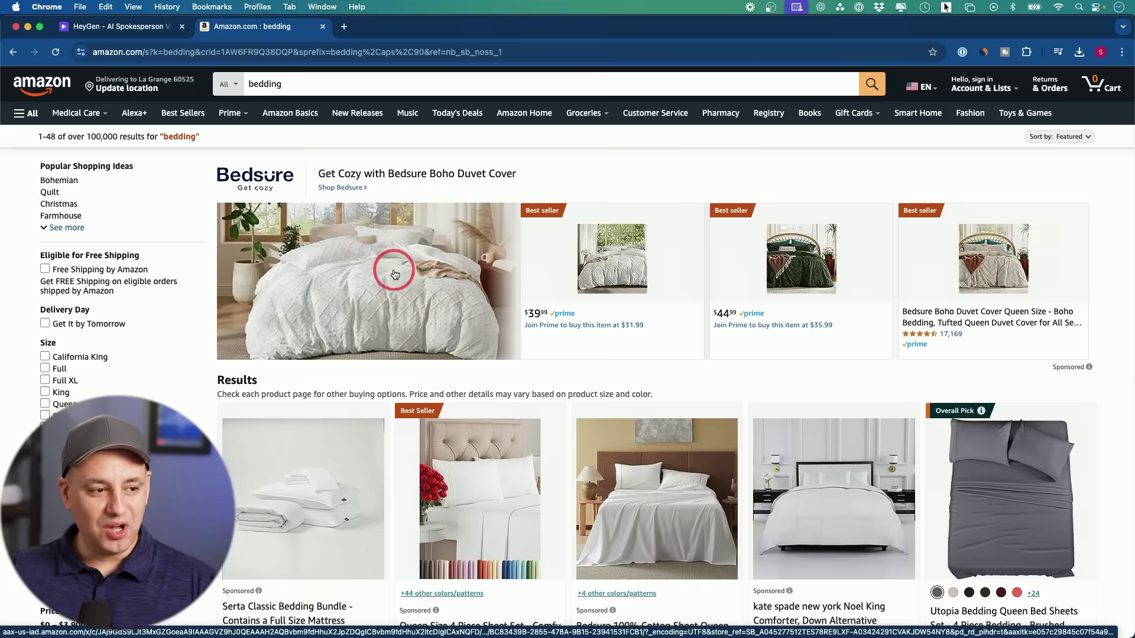
pyautogui.scroll(-5, 459, 340)
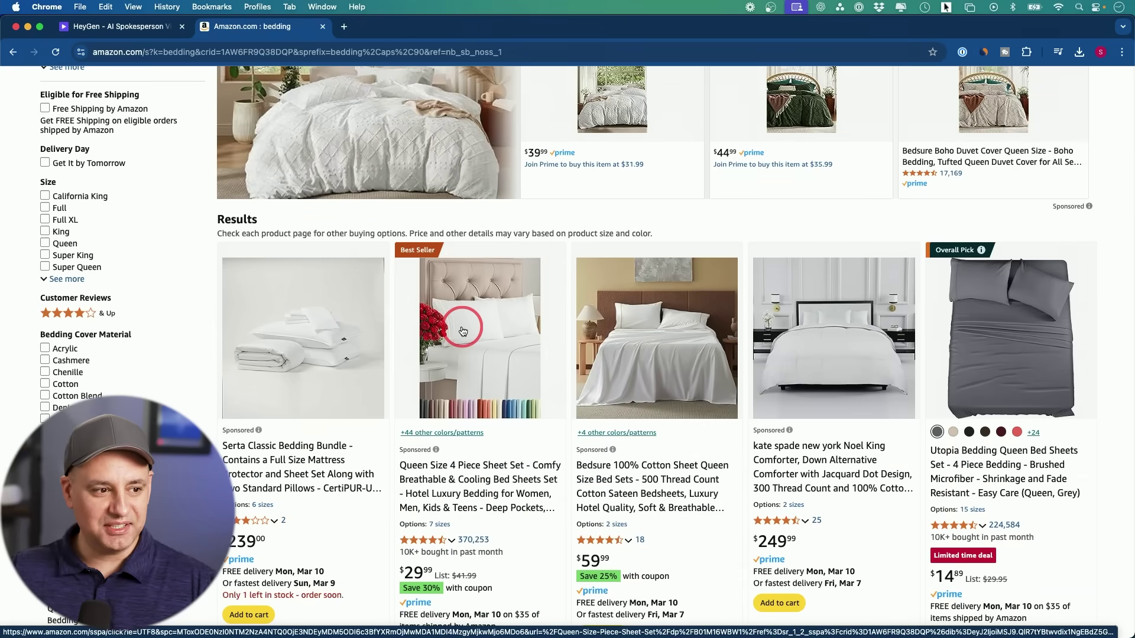
pyautogui.click(462, 331)
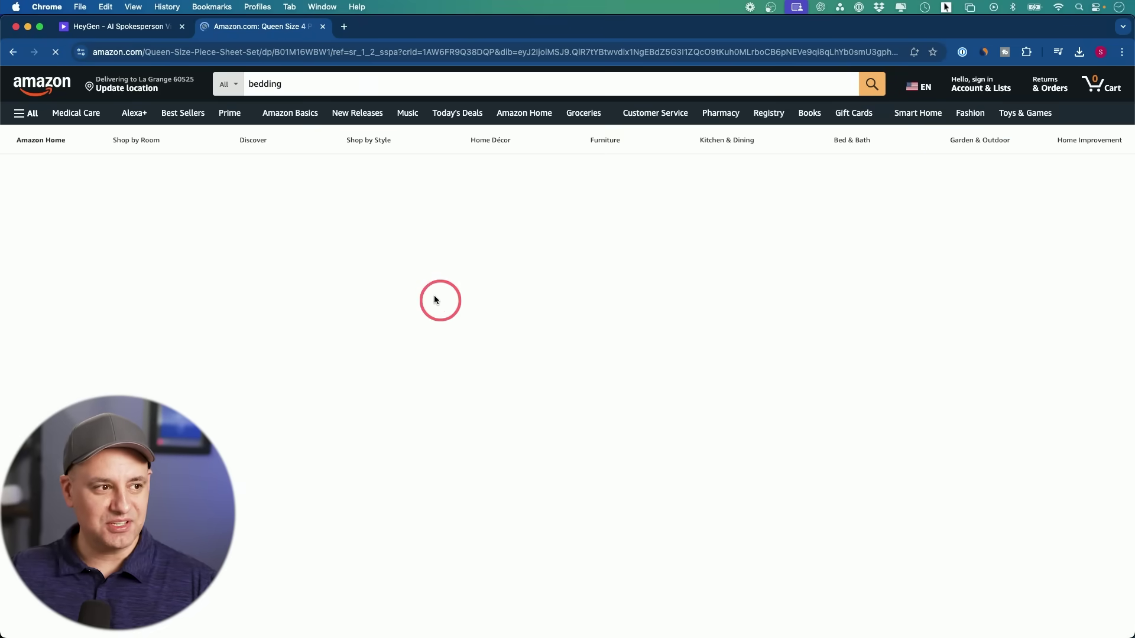
pyautogui.click(232, 46)
pyautogui.press('super+c')
pyautogui.click(141, 38)
# Paste the Amazon sheet set link into URL to Video and generate the ad.
pyautogui.click(477, 195)
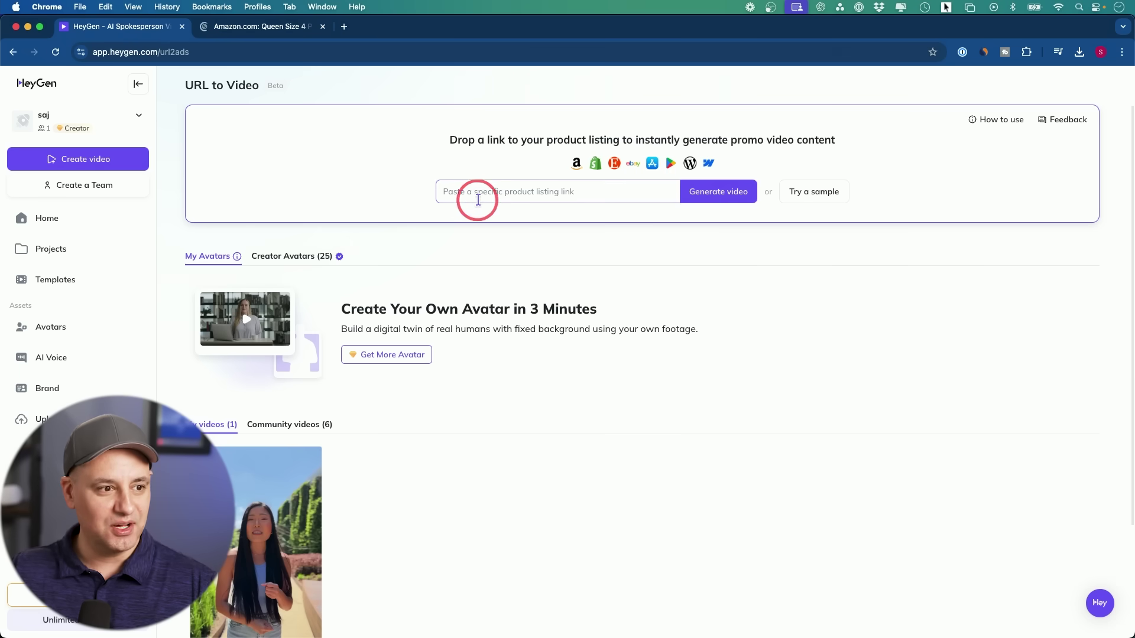
pyautogui.press('super+v')
pyautogui.click(756, 194)
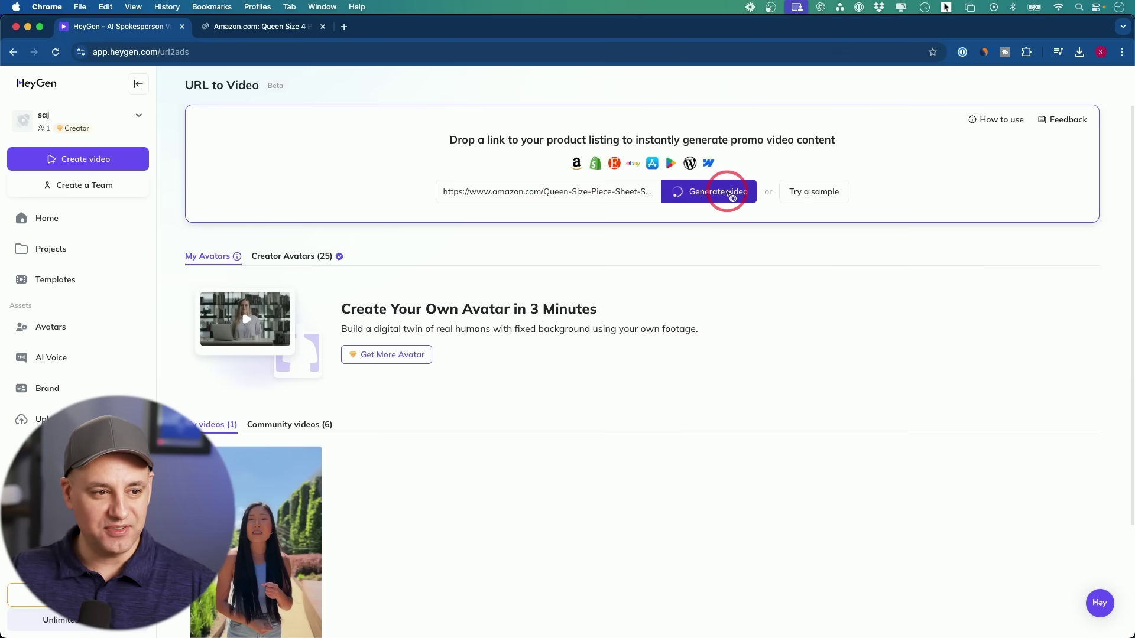
# Review the imported product name, description and images, then continue to Video scripts.
pyautogui.scroll(-3, 497, 326)
pyautogui.scroll(-3, 497, 326)
pyautogui.scroll(10, 468, 367)
pyautogui.moveTo(532, 463)
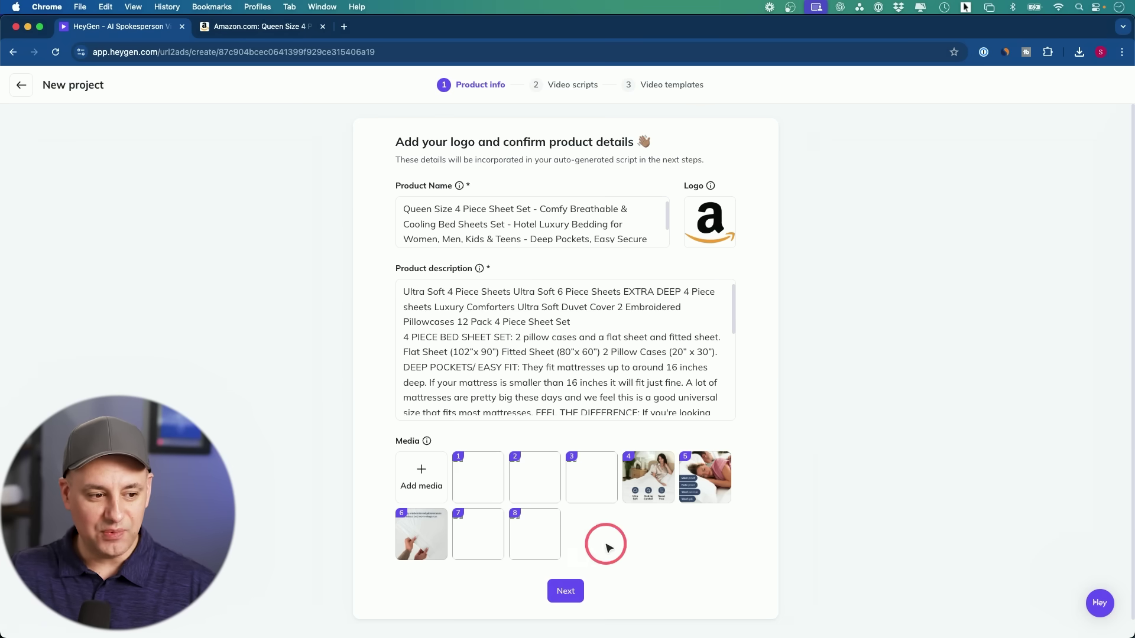
pyautogui.click(568, 592)
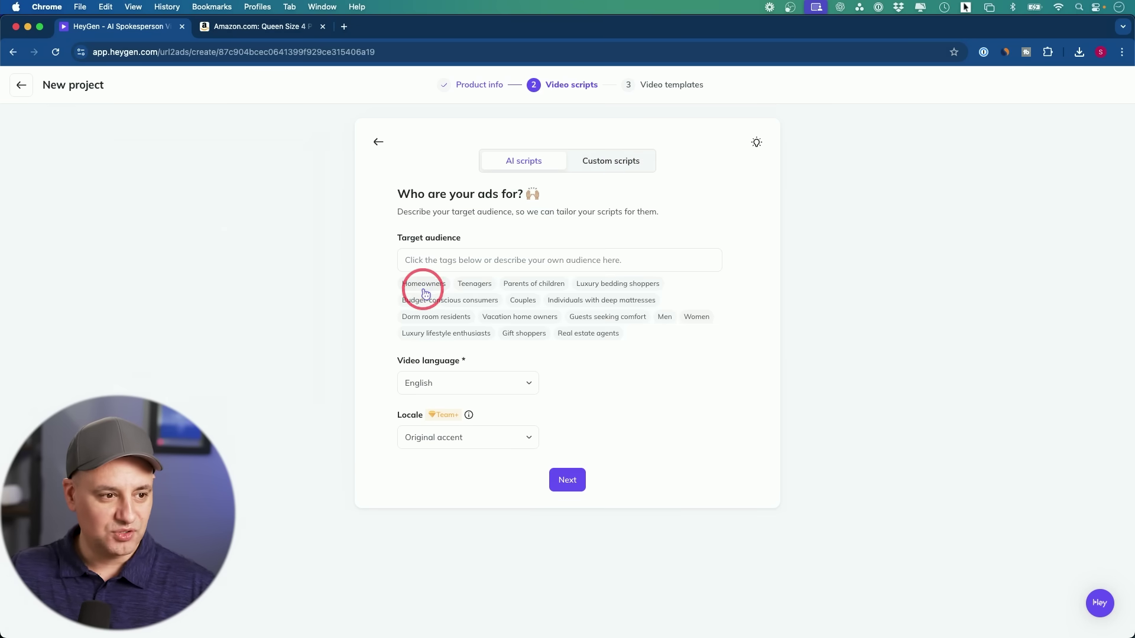
# Add Couples to the target audience and generate the AI script options.
pyautogui.click(519, 303)
pyautogui.click(567, 480)
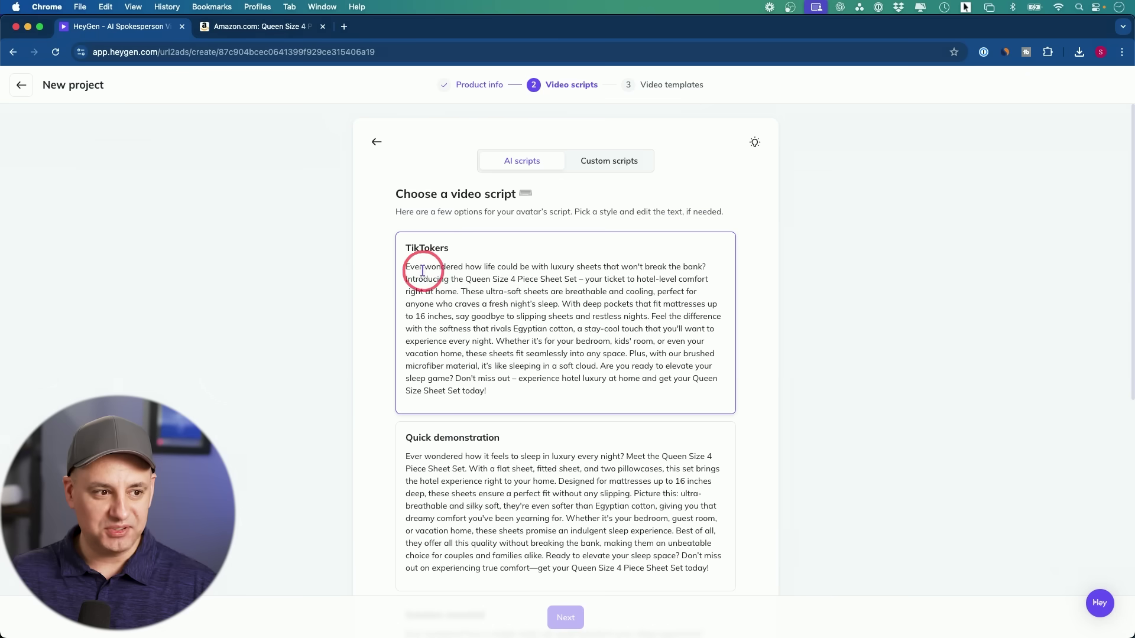
pyautogui.scroll(-10, 595, 275)
# Settle on the TikTokers script and continue to the Video templates step.
pyautogui.click(595, 275)
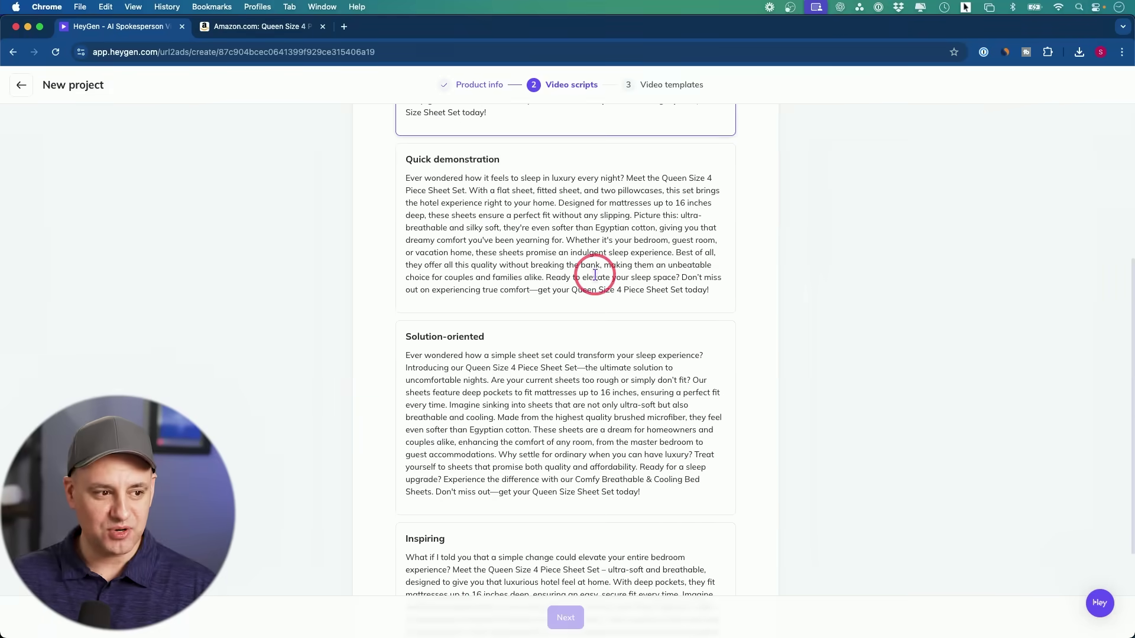
pyautogui.scroll(8, 585, 237)
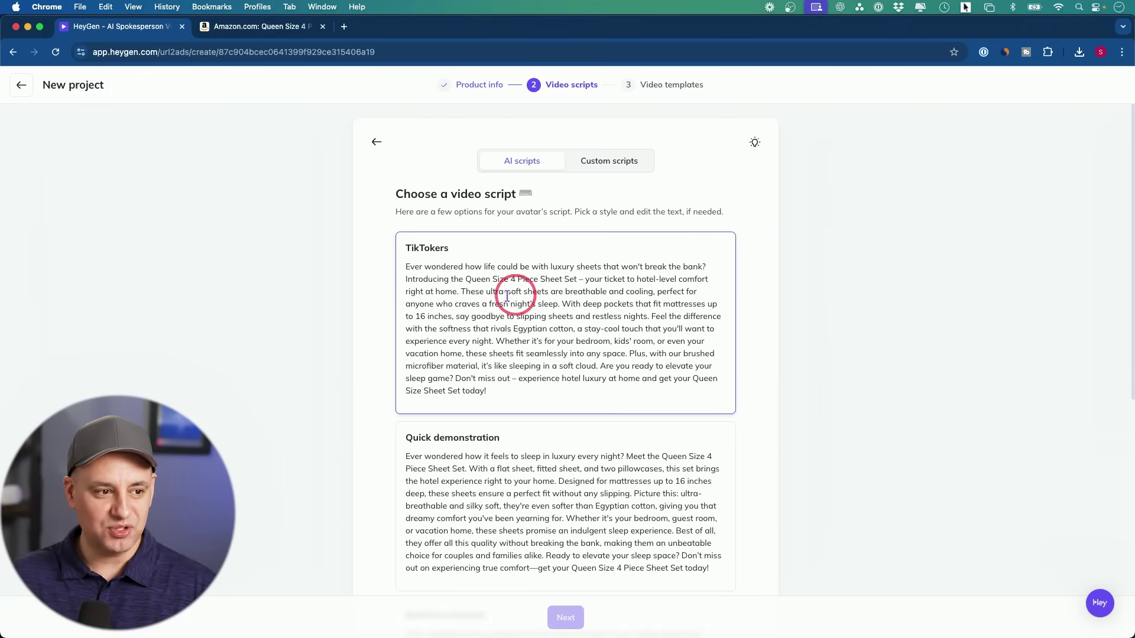
pyautogui.click(498, 297)
pyautogui.click(565, 617)
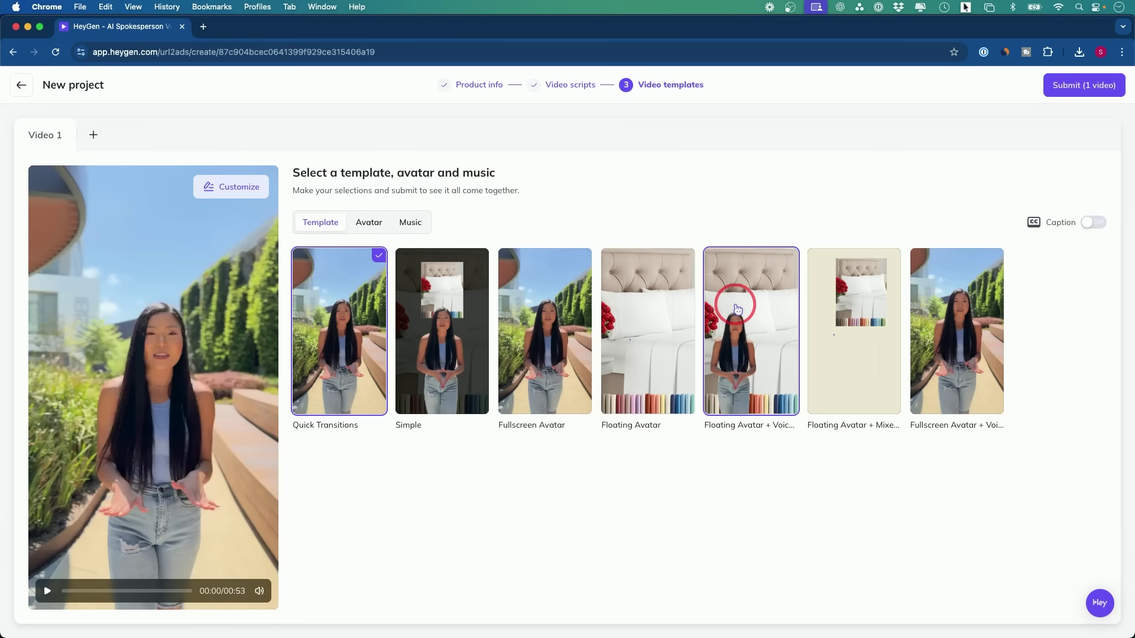
# Apply the Floating Avatar + Voiceover bedroom template and submit the Queen Size 4 Piece ad.
pyautogui.click(750, 309)
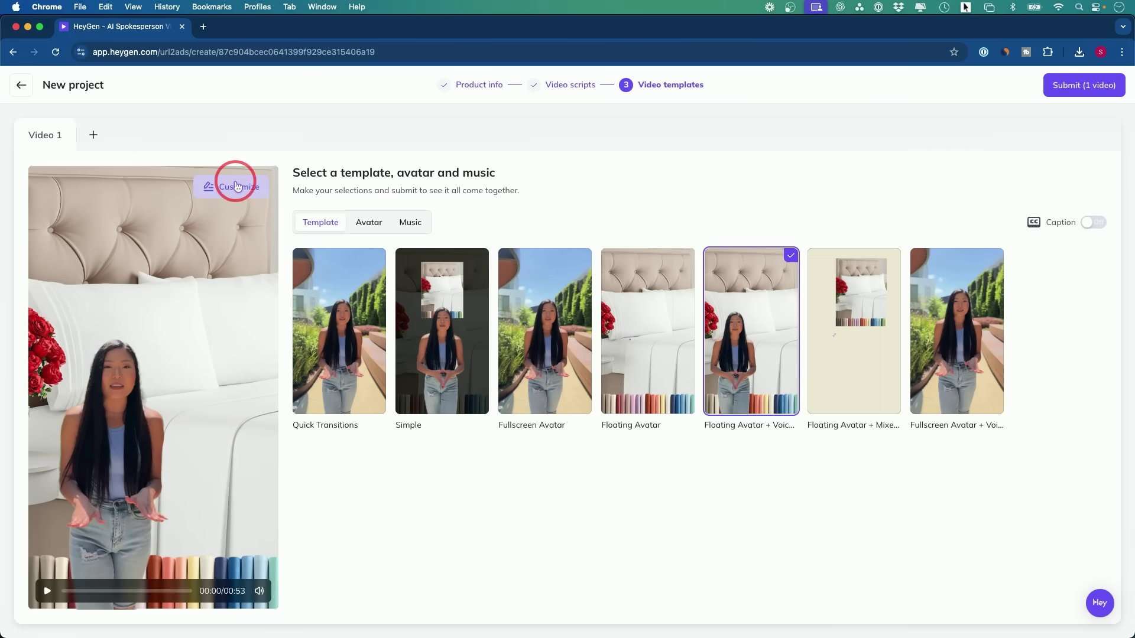
pyautogui.click(1082, 85)
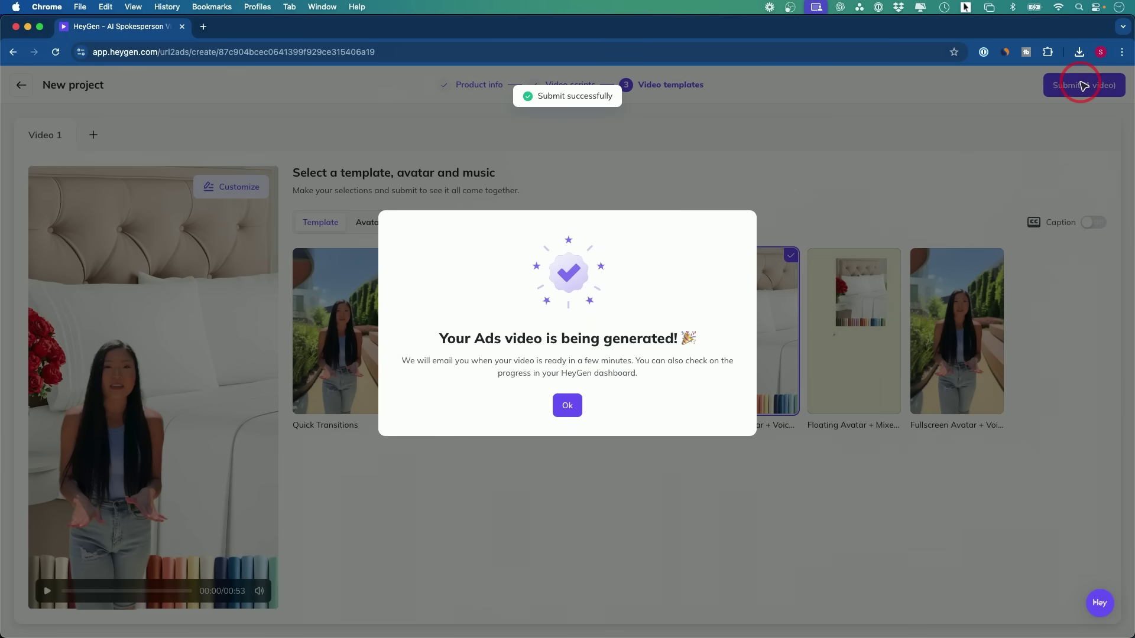
pyautogui.click(568, 406)
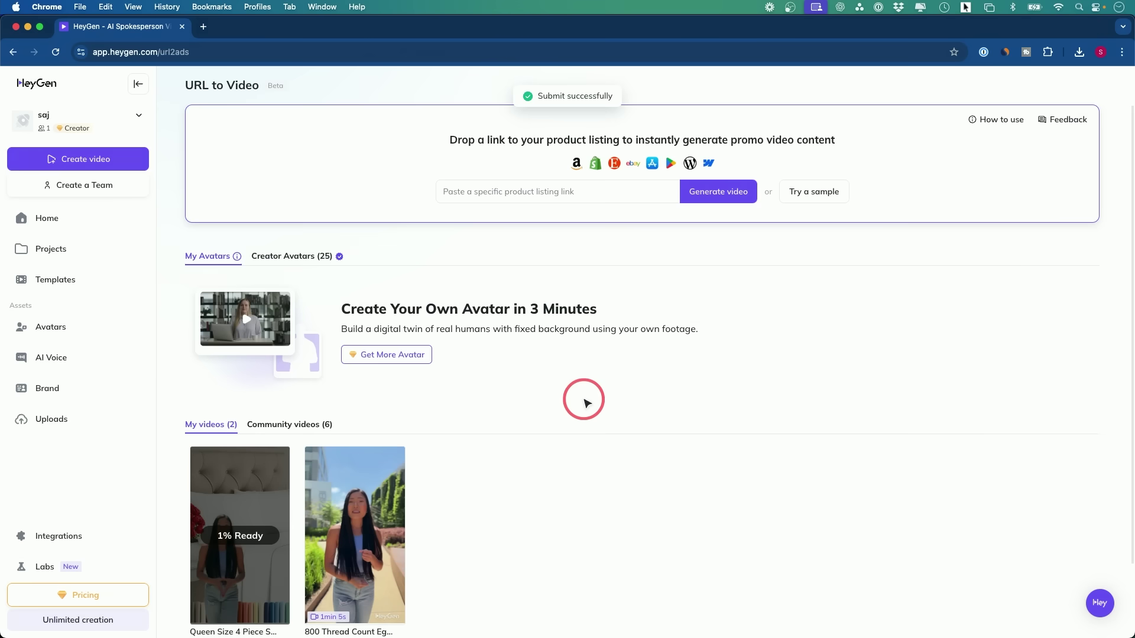
pyautogui.scroll(-2, 585, 402)
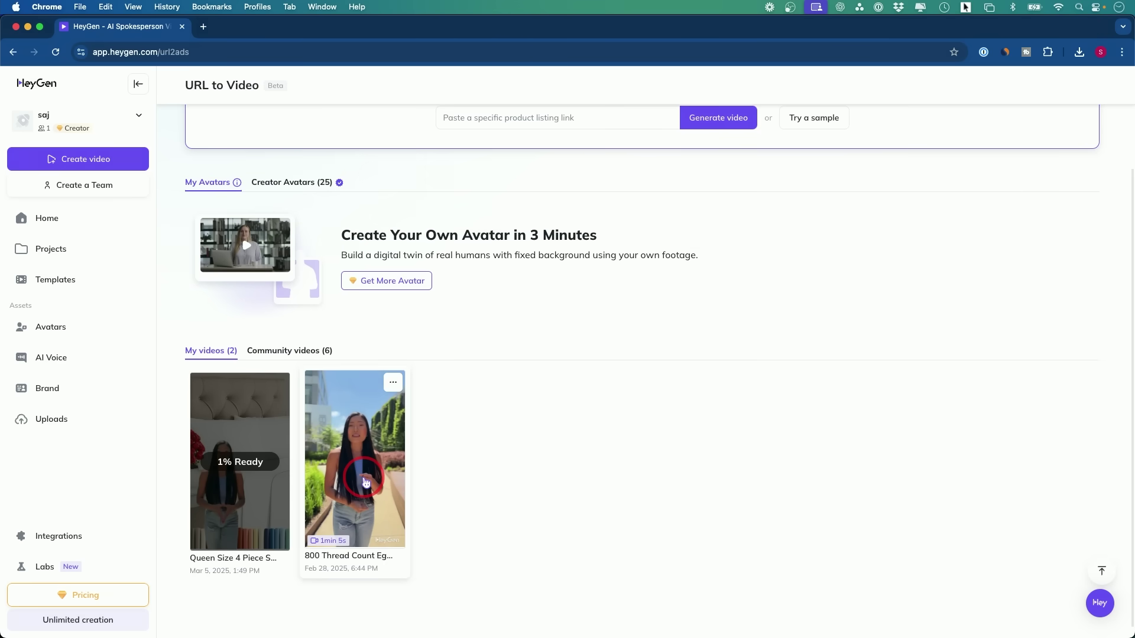
pyautogui.click(366, 482)
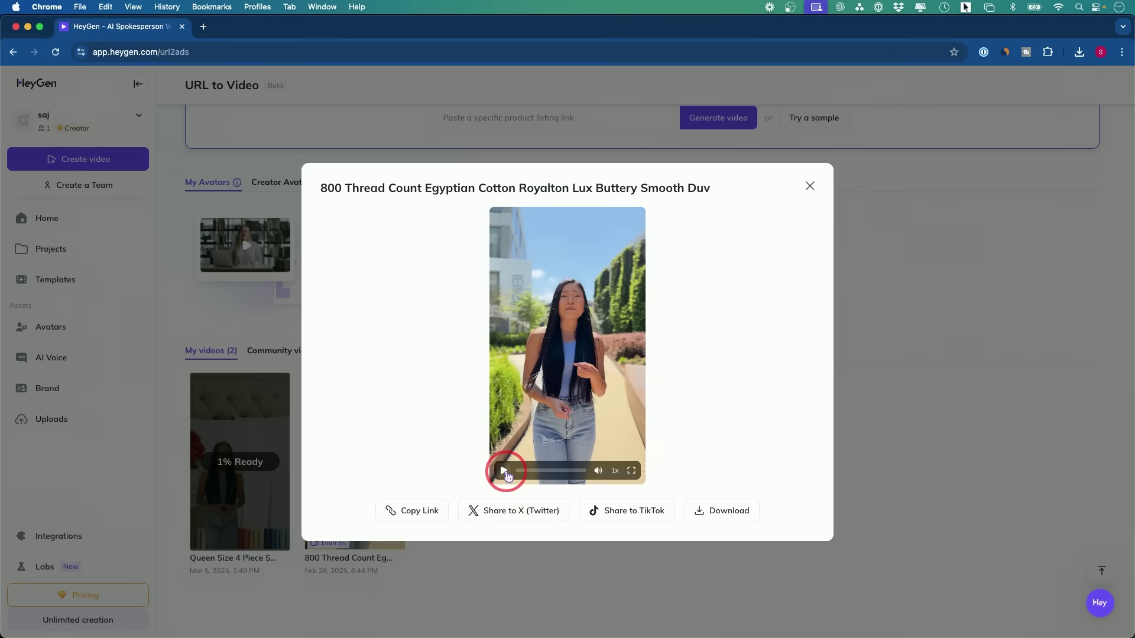
pyautogui.click(503, 471)
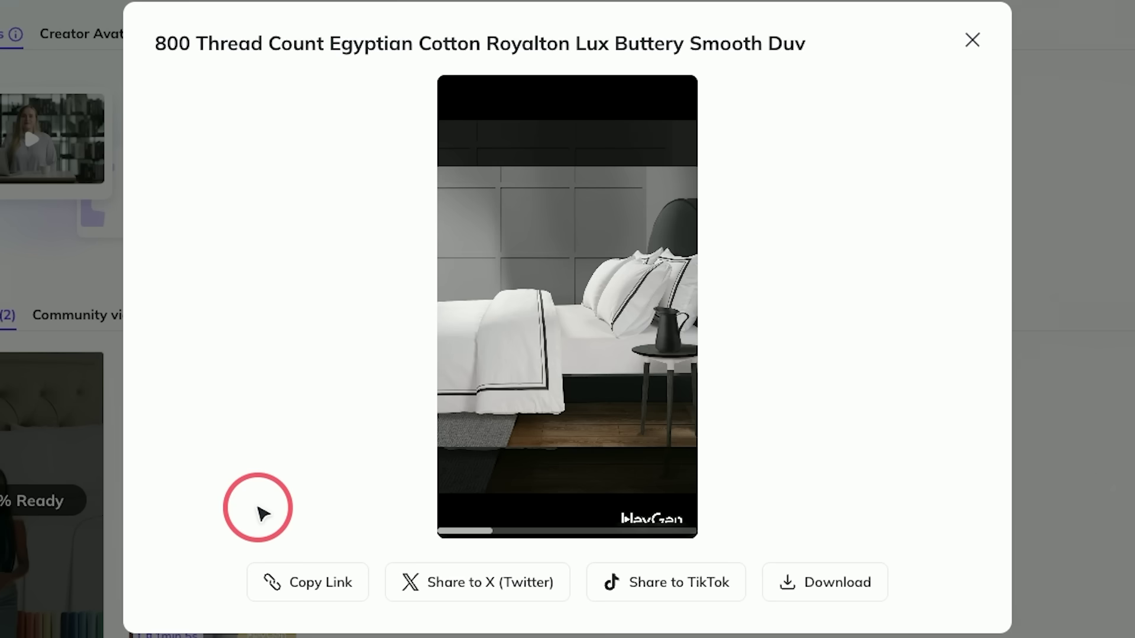
pyautogui.click(643, 478)
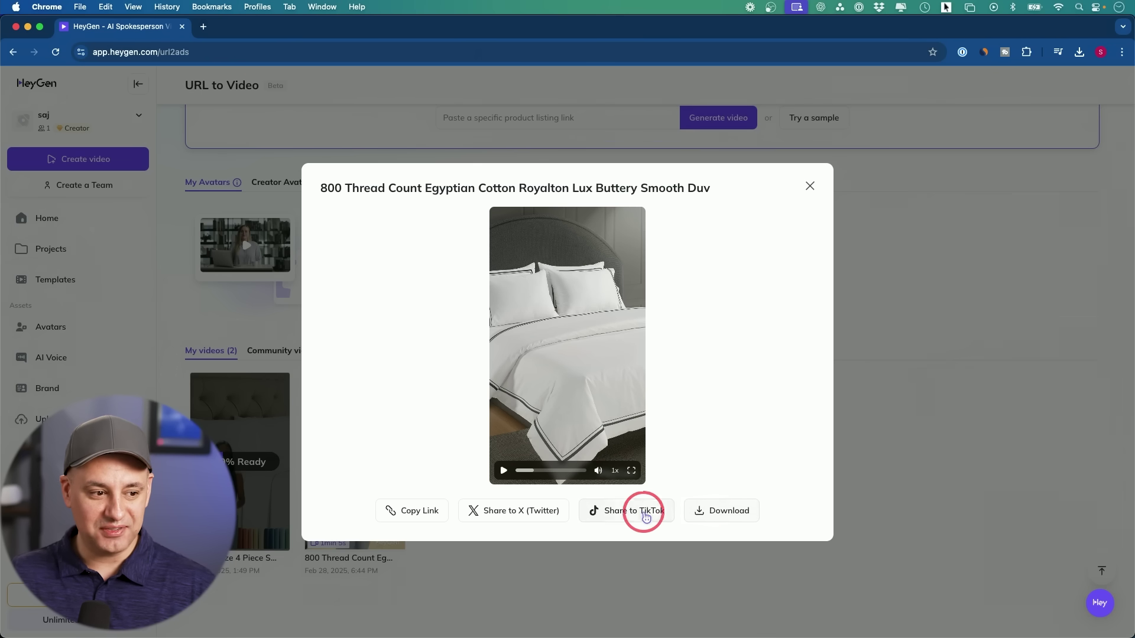
pyautogui.click(810, 186)
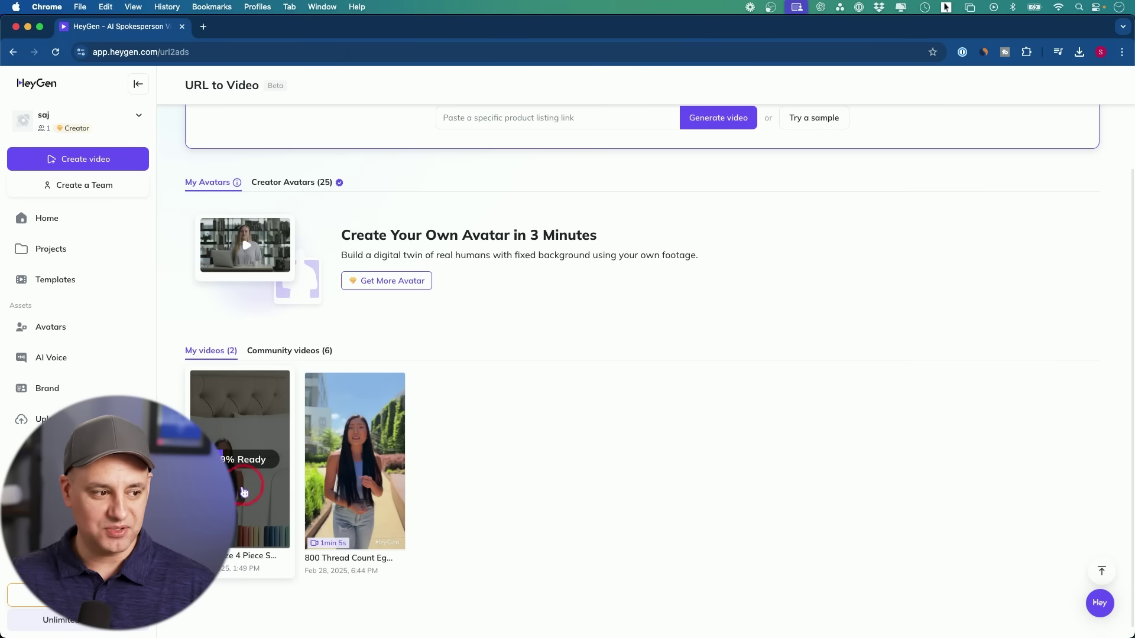
# Browse the Avatars library filtered to UGC avatars.
pyautogui.scroll(1, 234, 490)
pyautogui.click(52, 328)
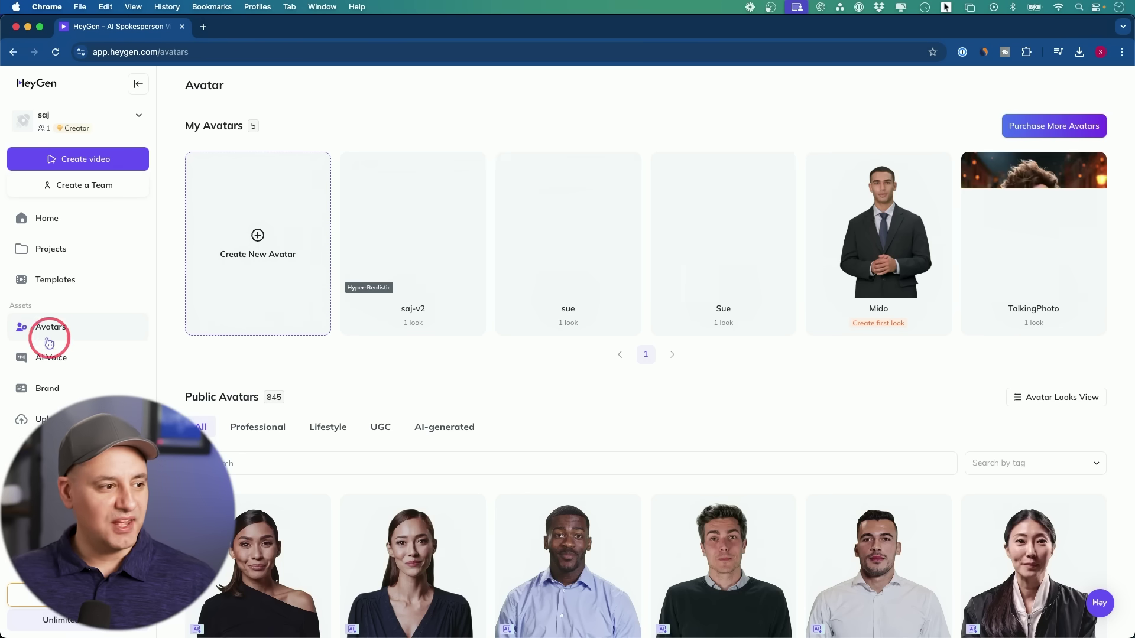
pyautogui.scroll(-3, 385, 355)
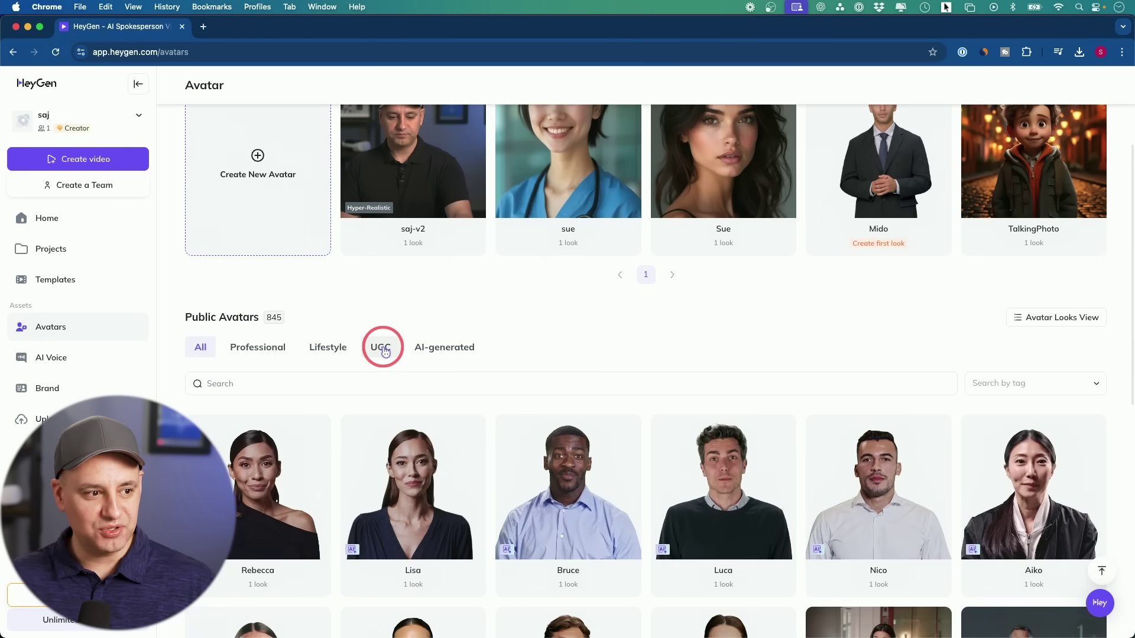
pyautogui.click(382, 348)
pyautogui.scroll(-2, 373, 354)
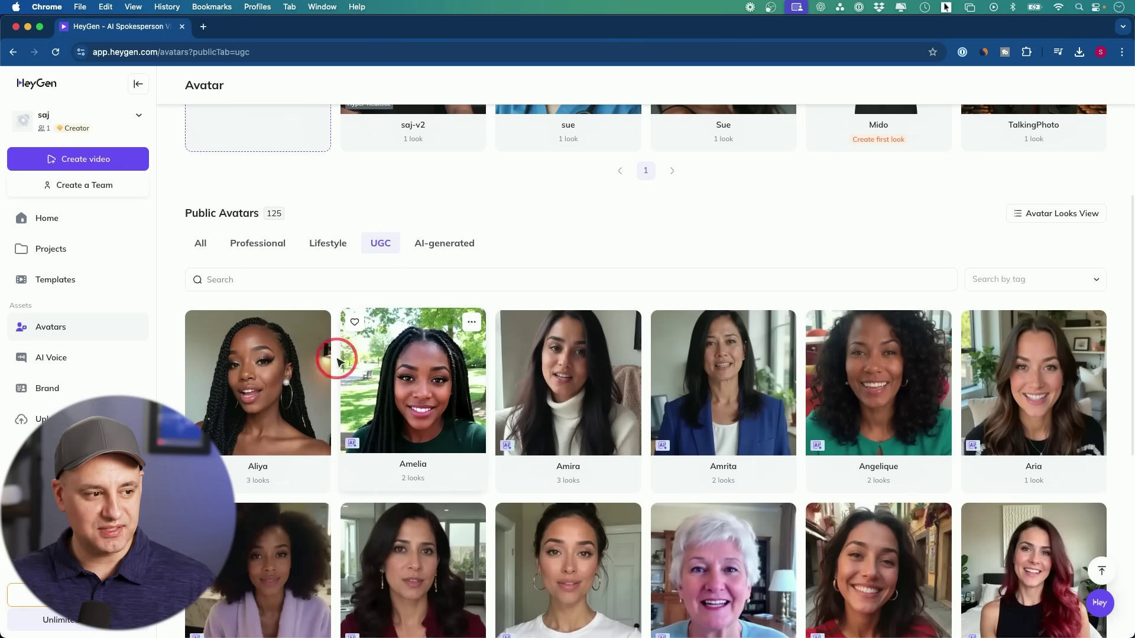
pyautogui.scroll(-4, 532, 373)
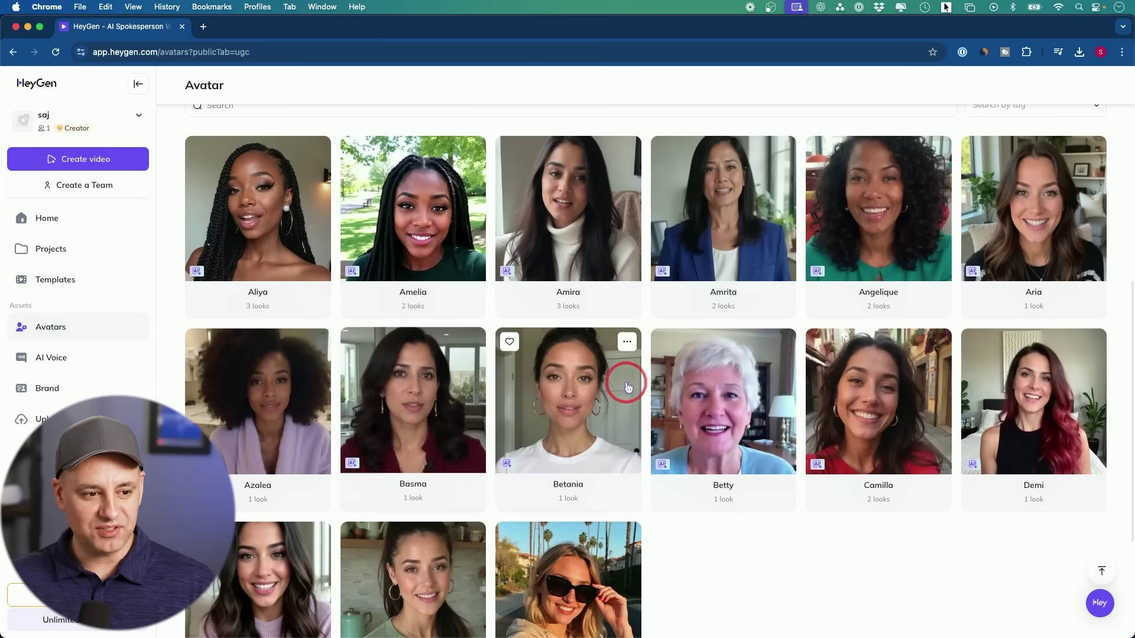
pyautogui.scroll(6, 646, 385)
pyautogui.scroll(-4, 642, 385)
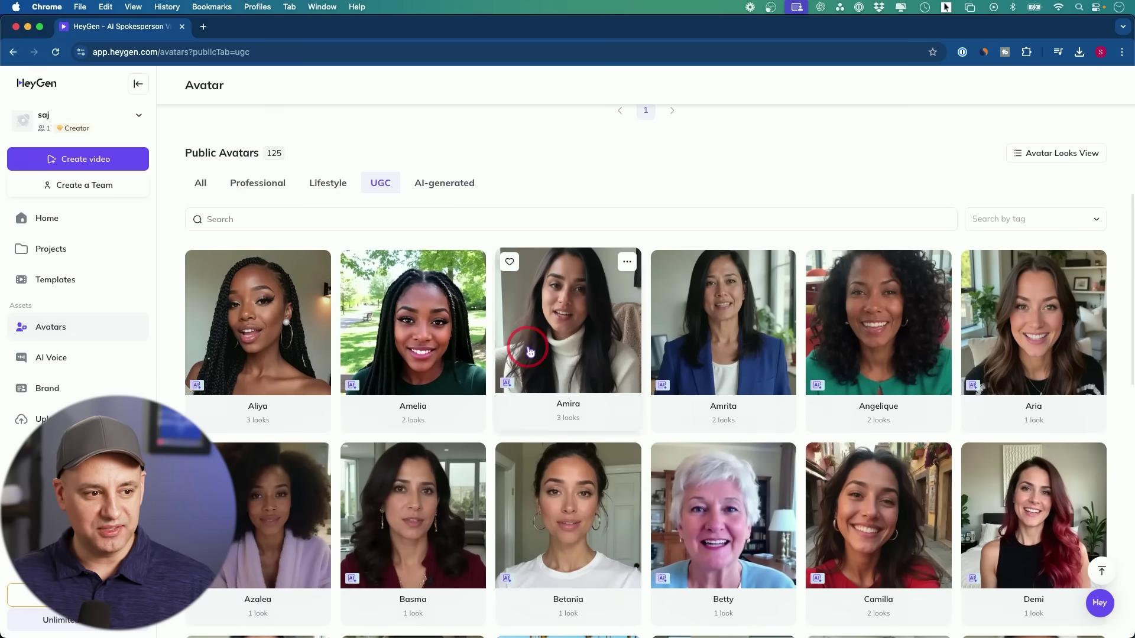
# Start a portrait AI Studio video from Amira's Hand motion look.
pyautogui.click(530, 352)
pyautogui.click(486, 210)
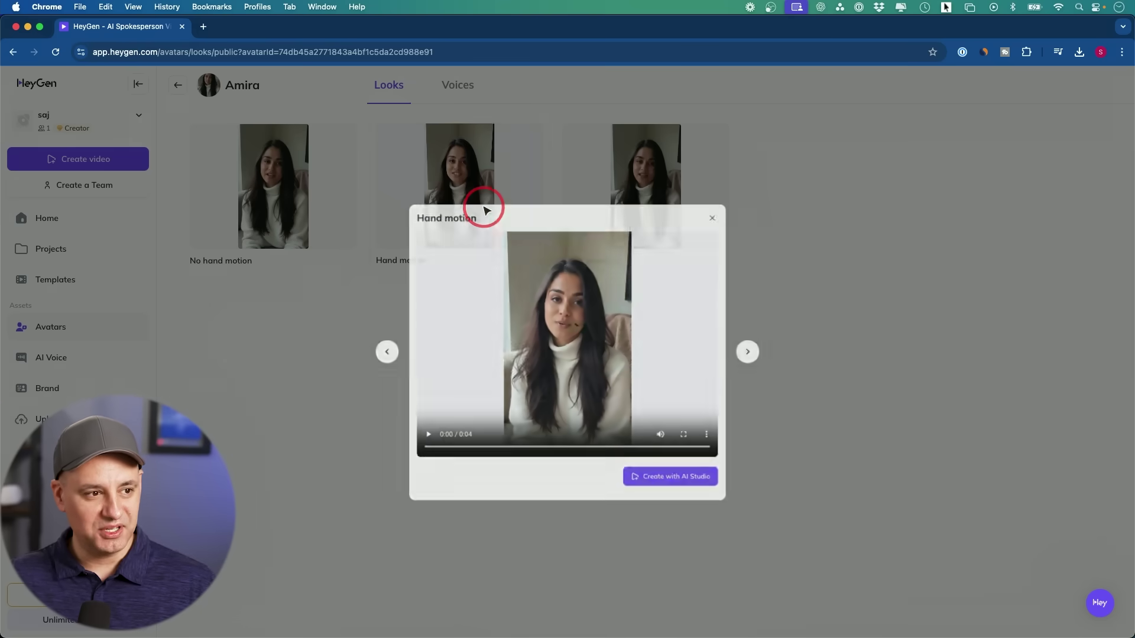
pyautogui.click(695, 507)
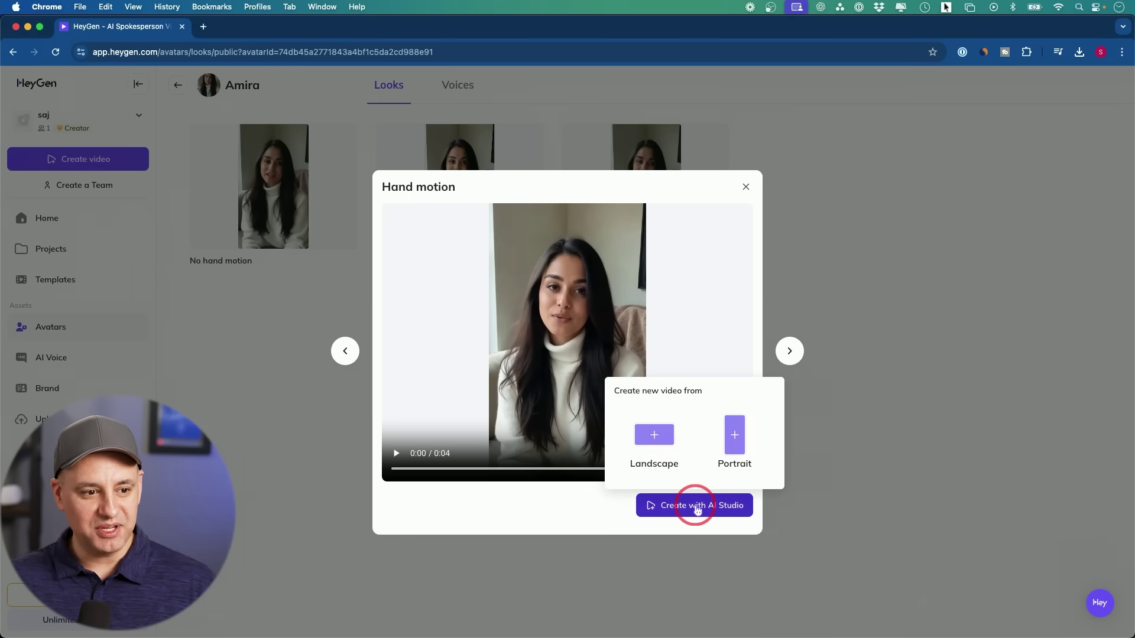
pyautogui.click(731, 449)
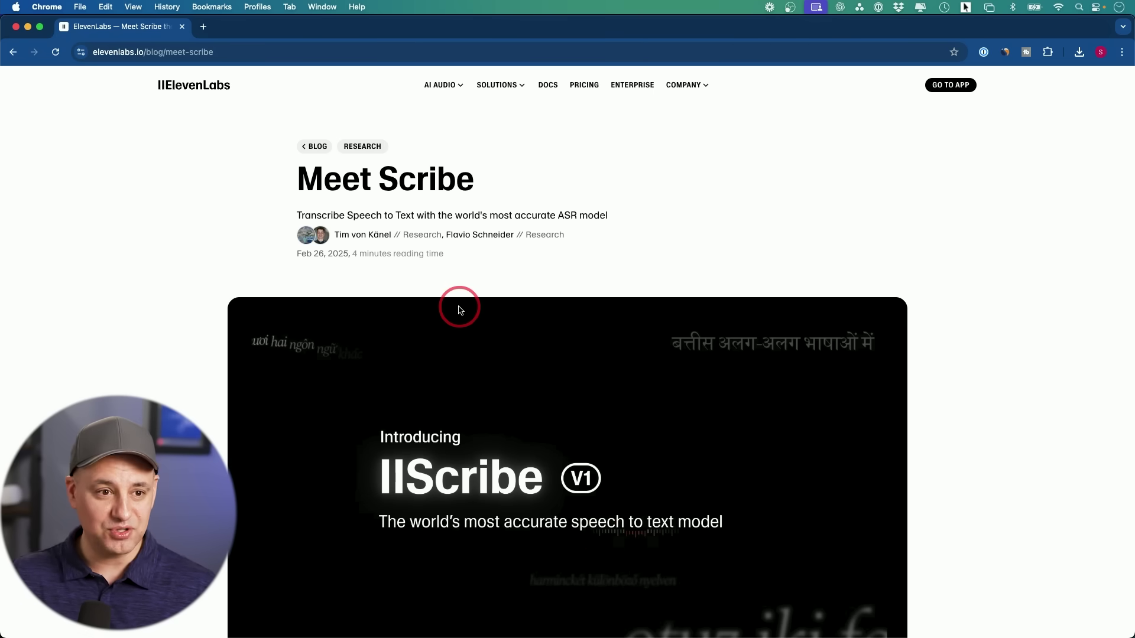
# Open the Camtasia Screen Recording Tutorial.mp4 transcript in ElevenLabs Speech to Text.
pyautogui.click(950, 84)
pyautogui.click(56, 337)
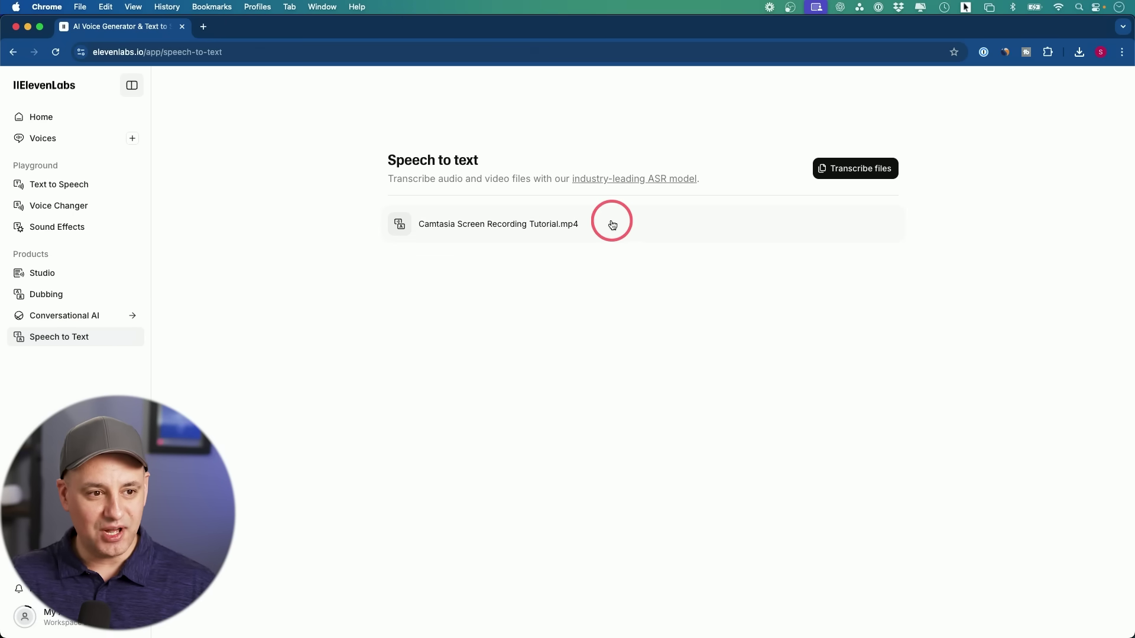
pyautogui.click(838, 172)
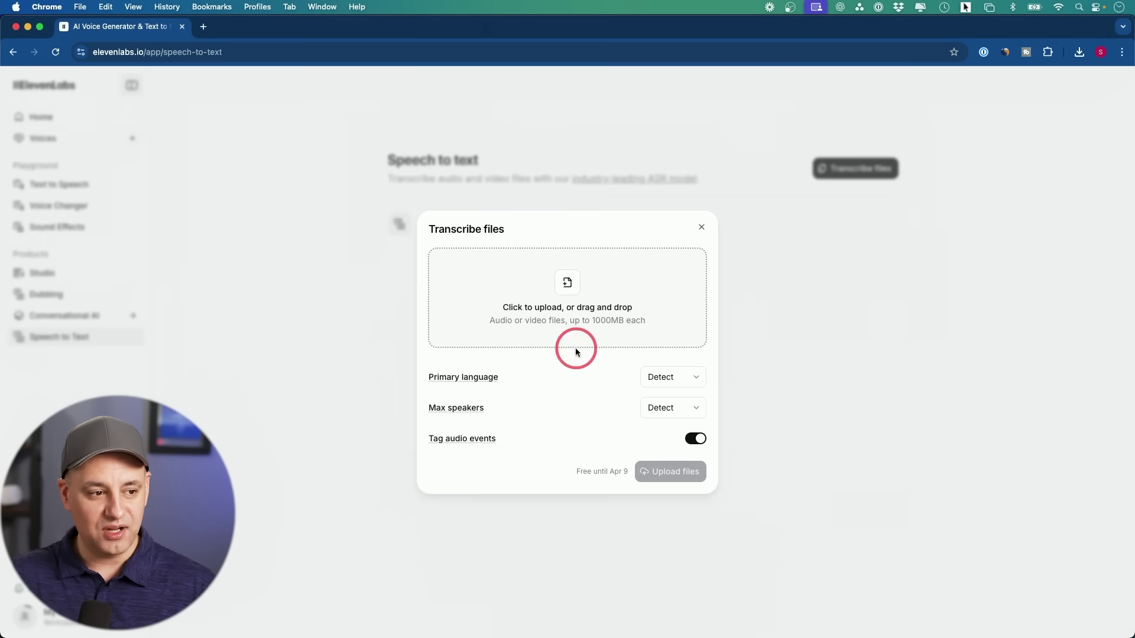
pyautogui.click(836, 384)
pyautogui.click(571, 224)
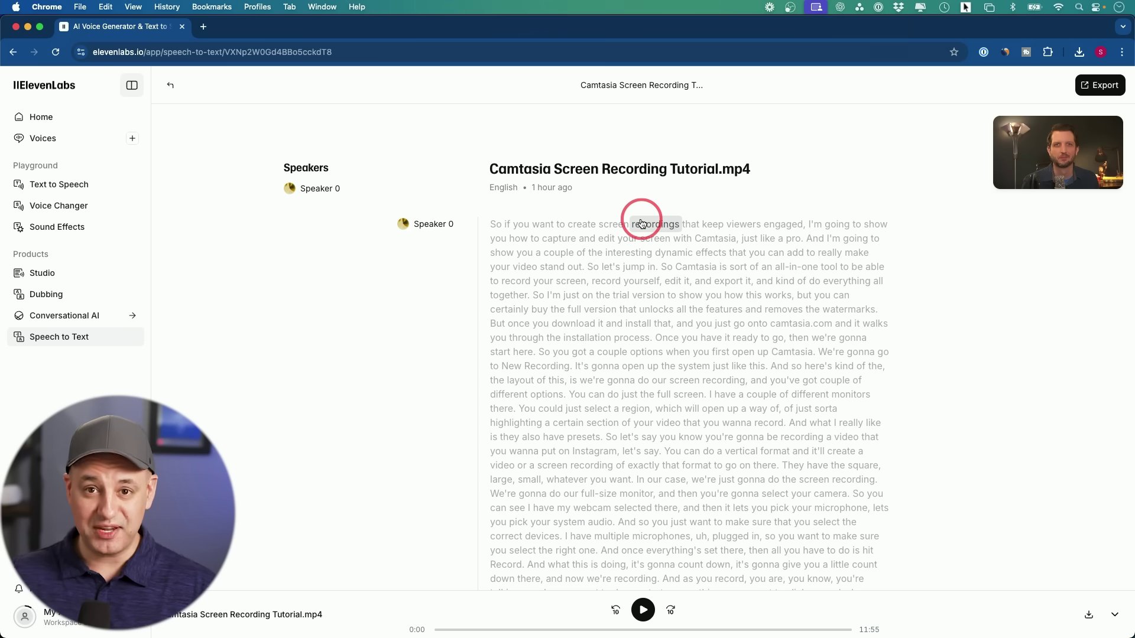
# Play the Camtasia recording with its transcript highlighting along, then pause it.
pyautogui.click(644, 610)
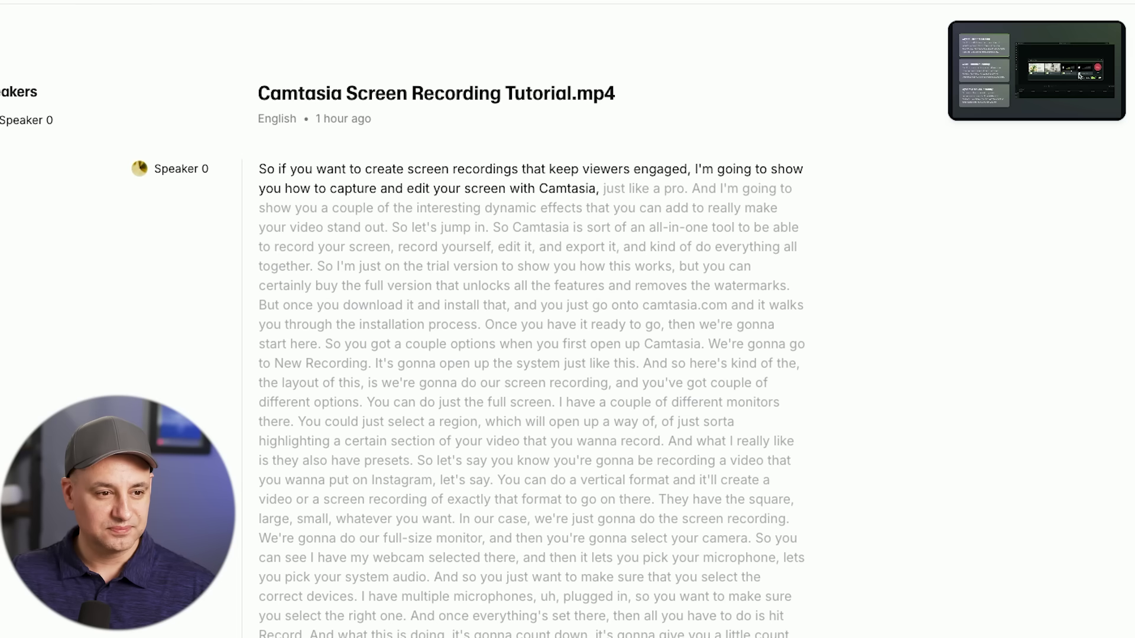
pyautogui.click(687, 204)
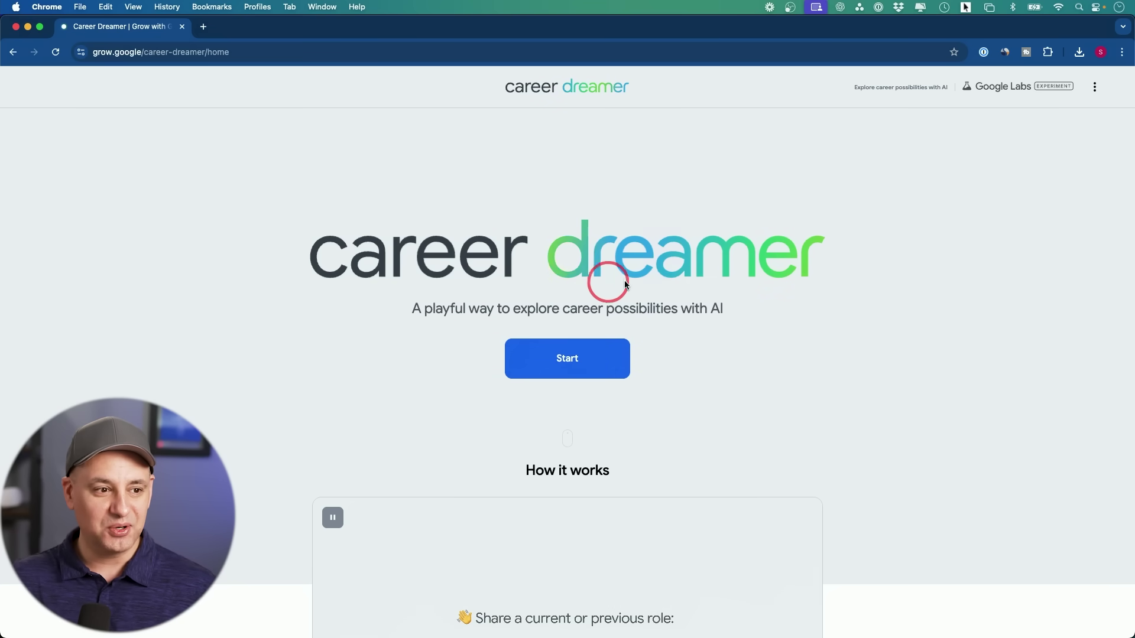
# Start a Career Dreamer profile with 'video producer' as the current role, skipping industry.
pyautogui.click(568, 357)
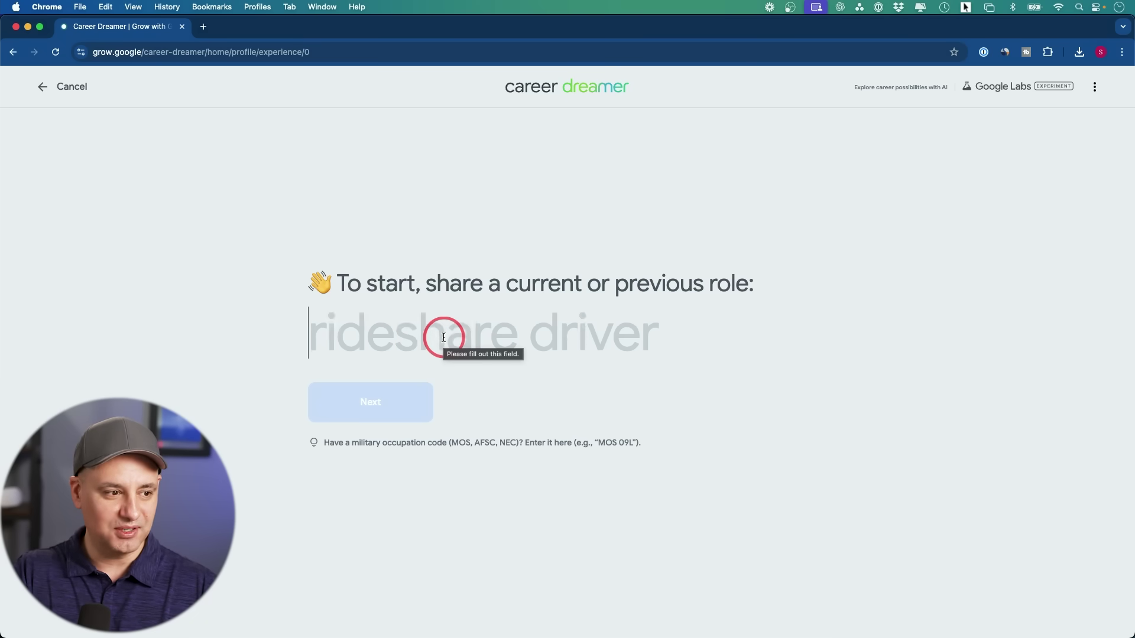
pyautogui.write('video producer')
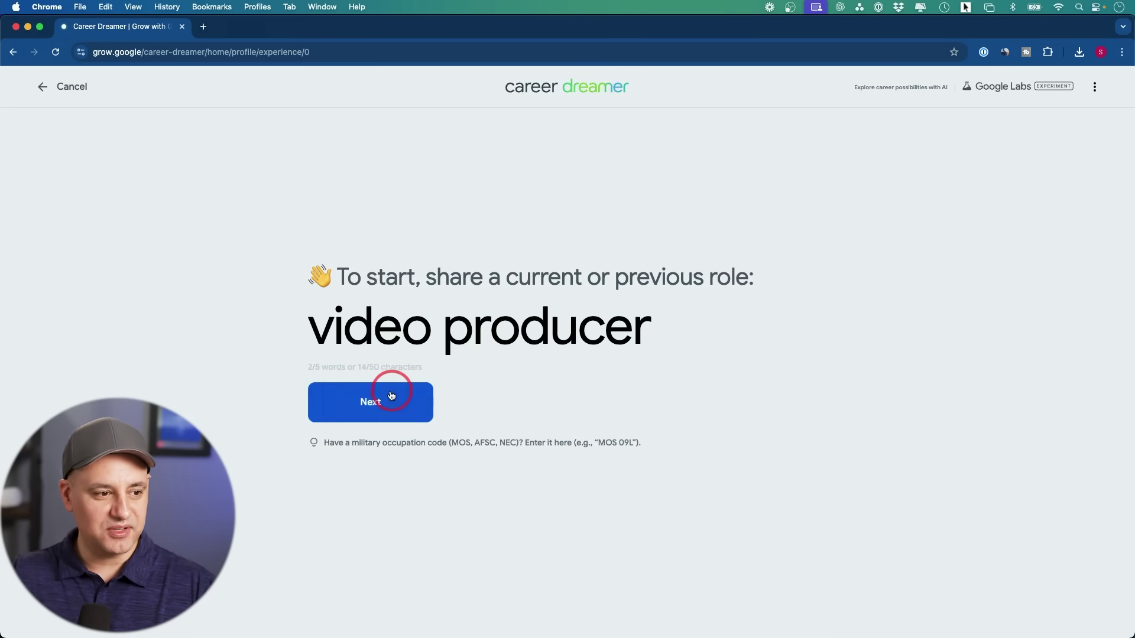
pyautogui.click(384, 396)
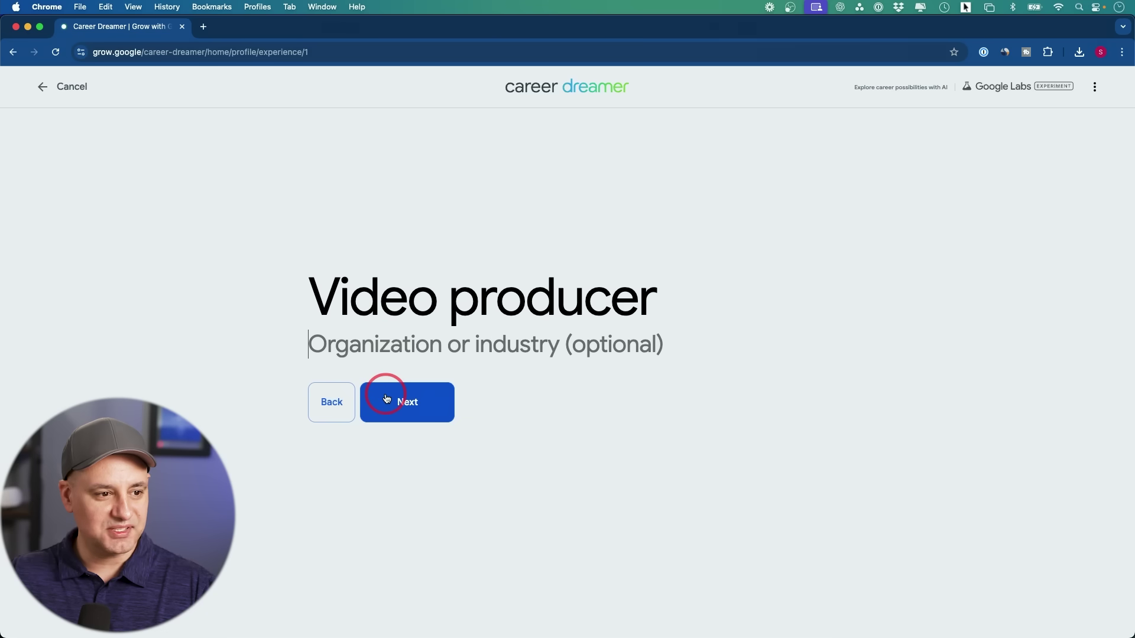
pyautogui.click(387, 399)
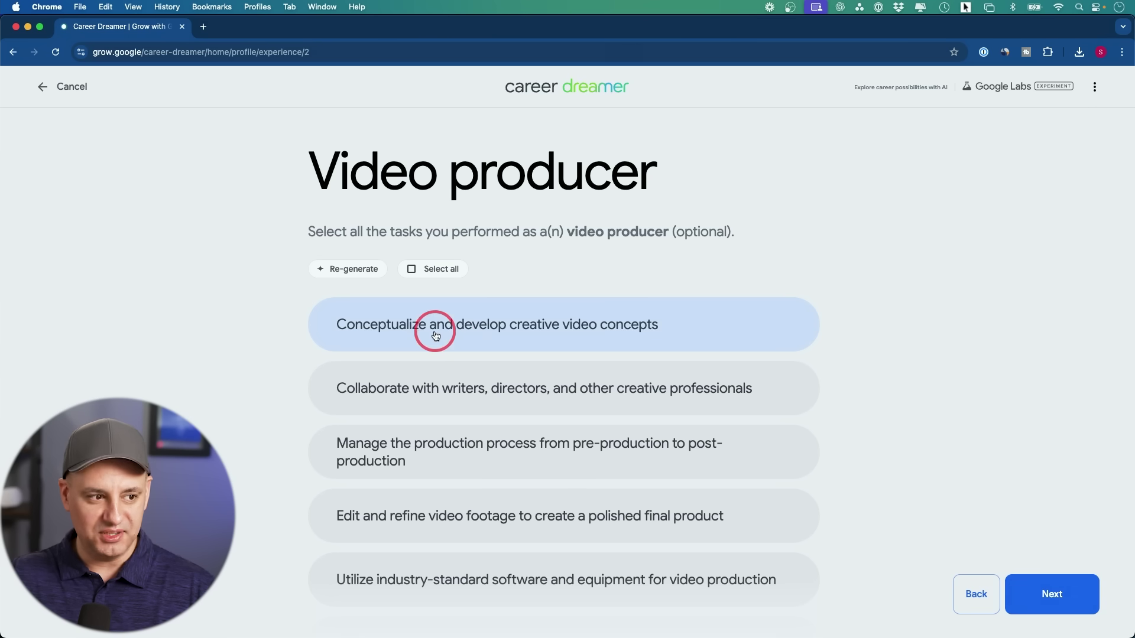
# Select the collaboration, production-management and footage-editing tasks as performed.
pyautogui.click(471, 389)
pyautogui.scroll(-1, 471, 389)
pyautogui.click(447, 398)
pyautogui.click(464, 467)
pyautogui.click(1045, 599)
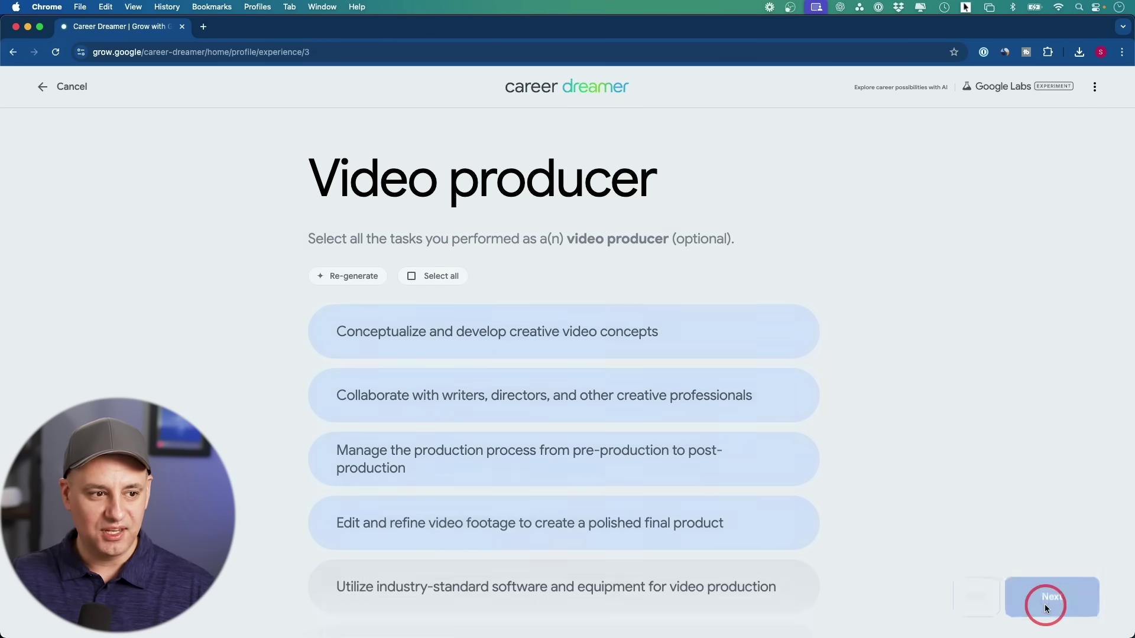
# Add Communication, Storytelling and Creative Direction skills, then explore suggested career paths.
pyautogui.click(514, 368)
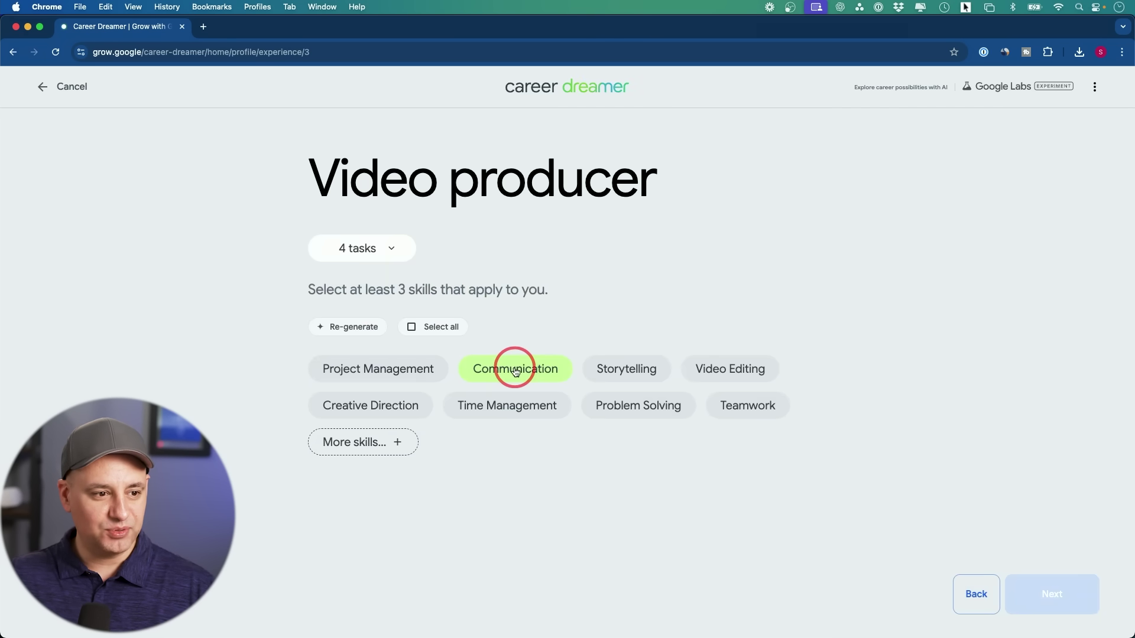
pyautogui.click(651, 367)
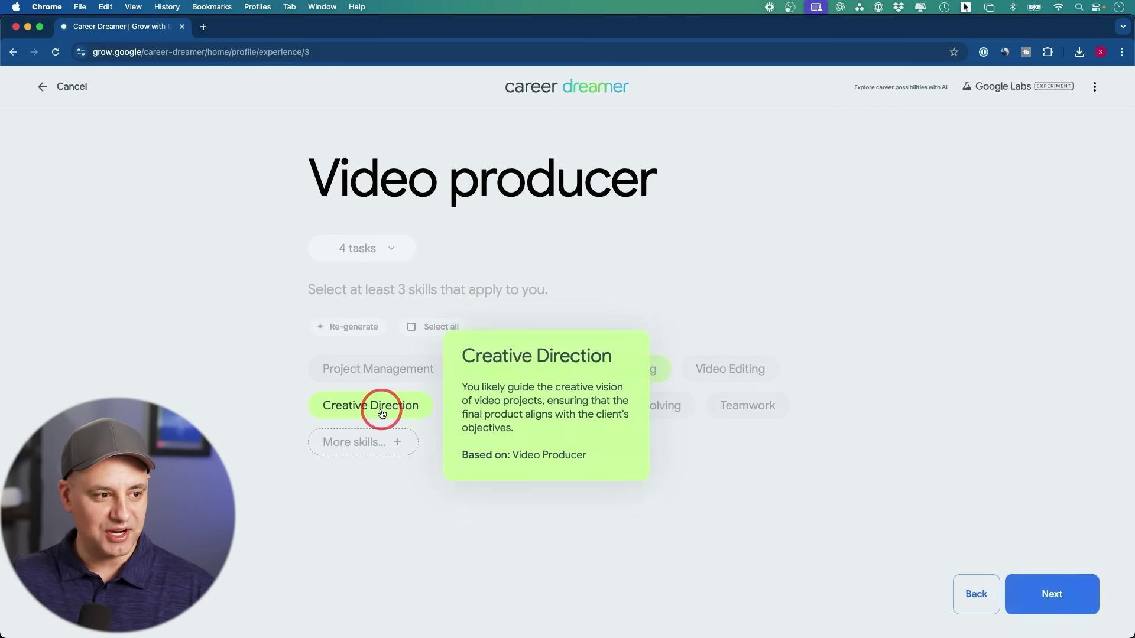
pyautogui.click(1052, 594)
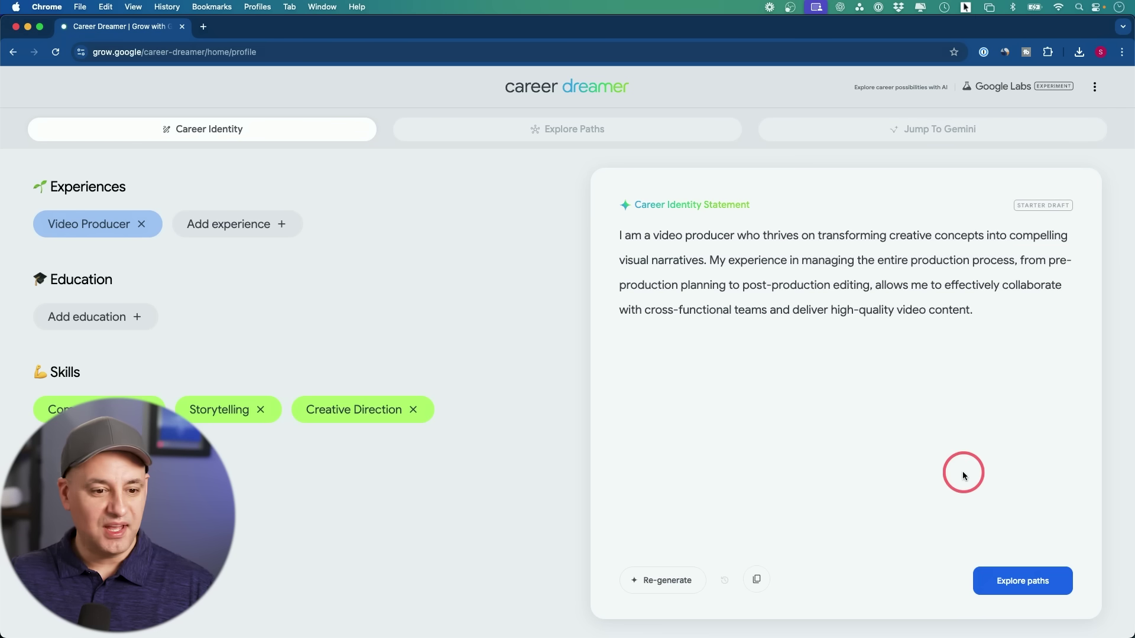
pyautogui.click(1027, 585)
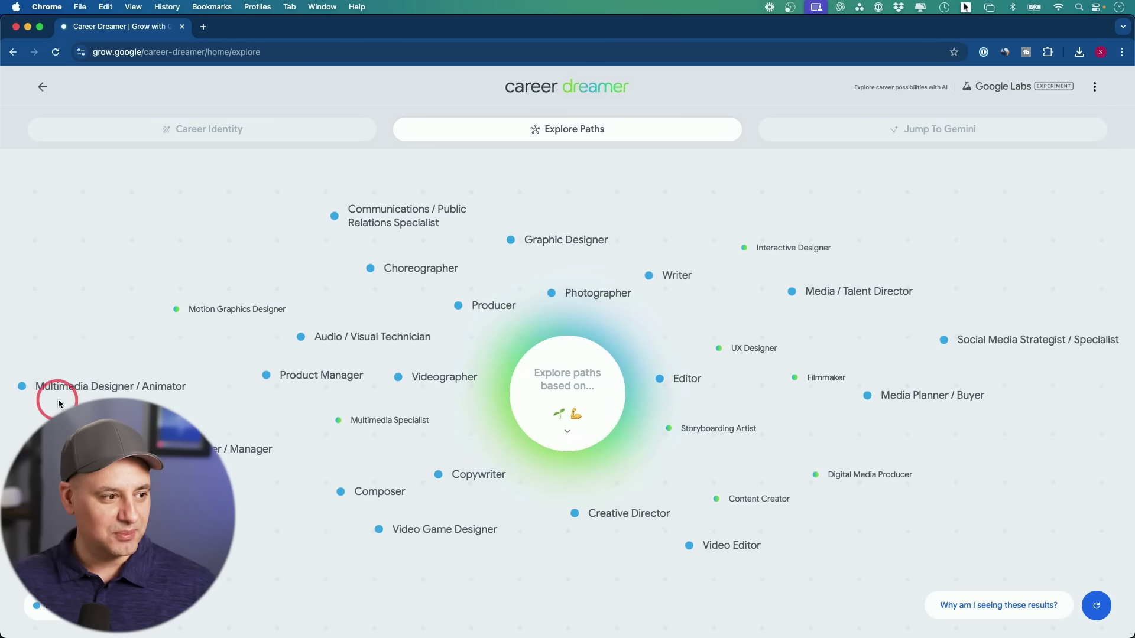
pyautogui.moveTo(254, 322)
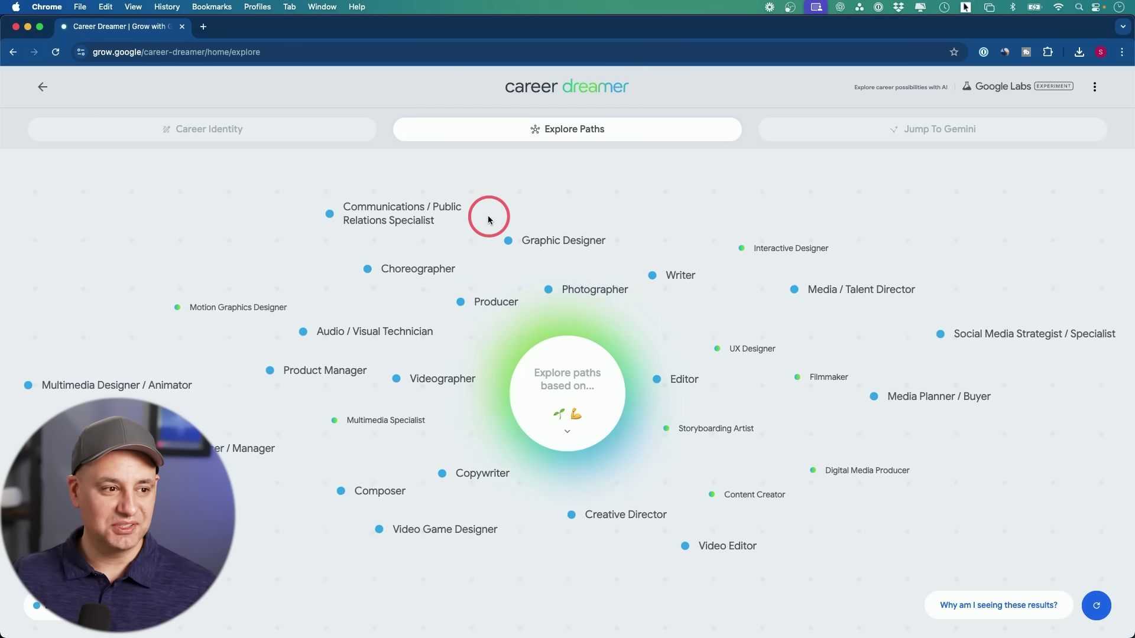
pyautogui.click(400, 211)
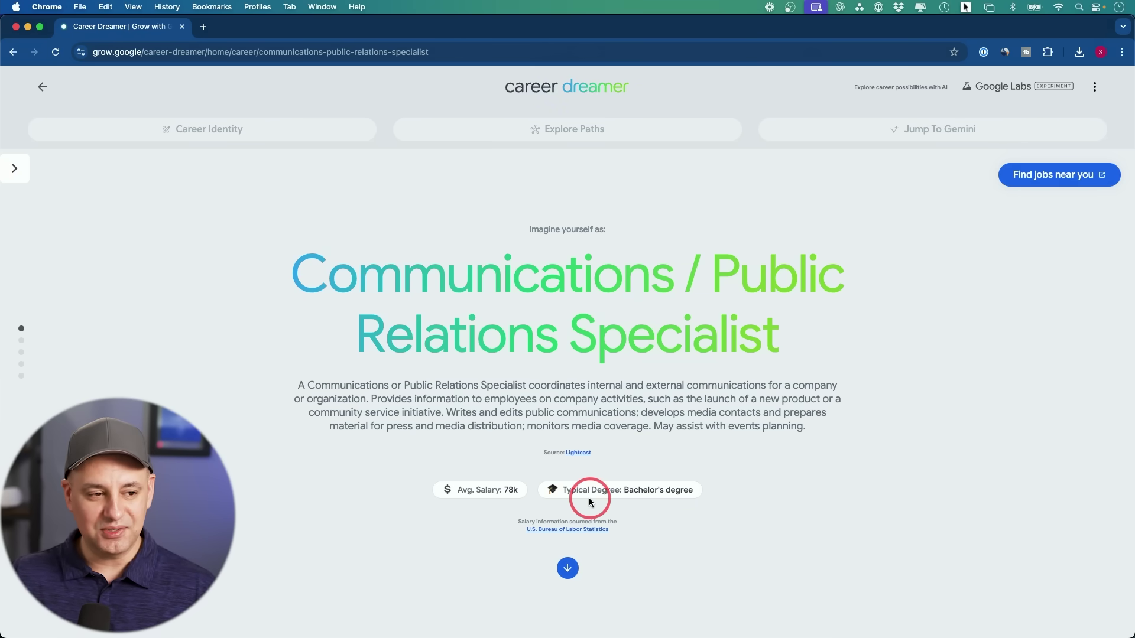
# Scroll through the Communications / Public Relations Specialist salary, degree and day-in-the-life details.
pyautogui.scroll(-5, 589, 497)
pyautogui.scroll(-5, 589, 498)
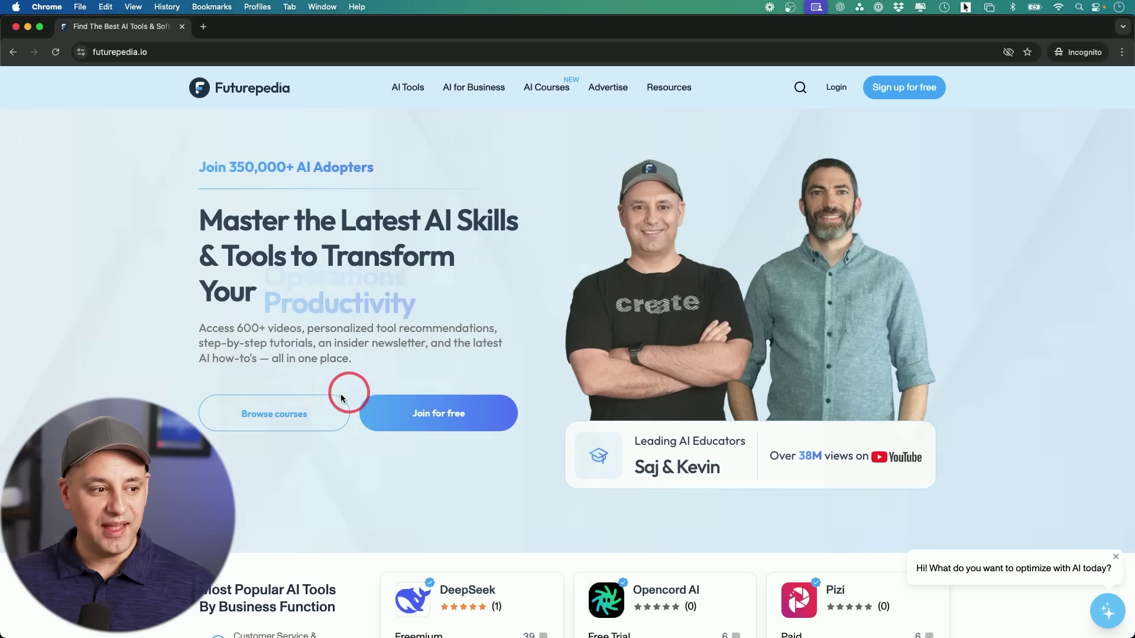
# Browse Futurepedia's courses on the Skill Leap page.
pyautogui.click(267, 420)
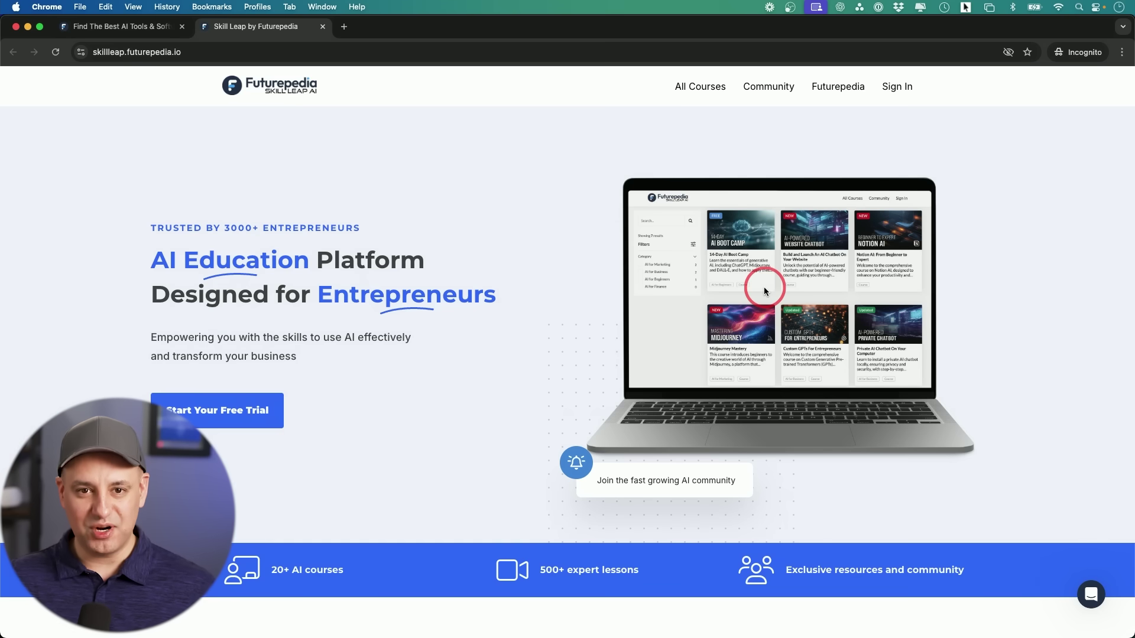
pyautogui.scroll(-15, 621, 319)
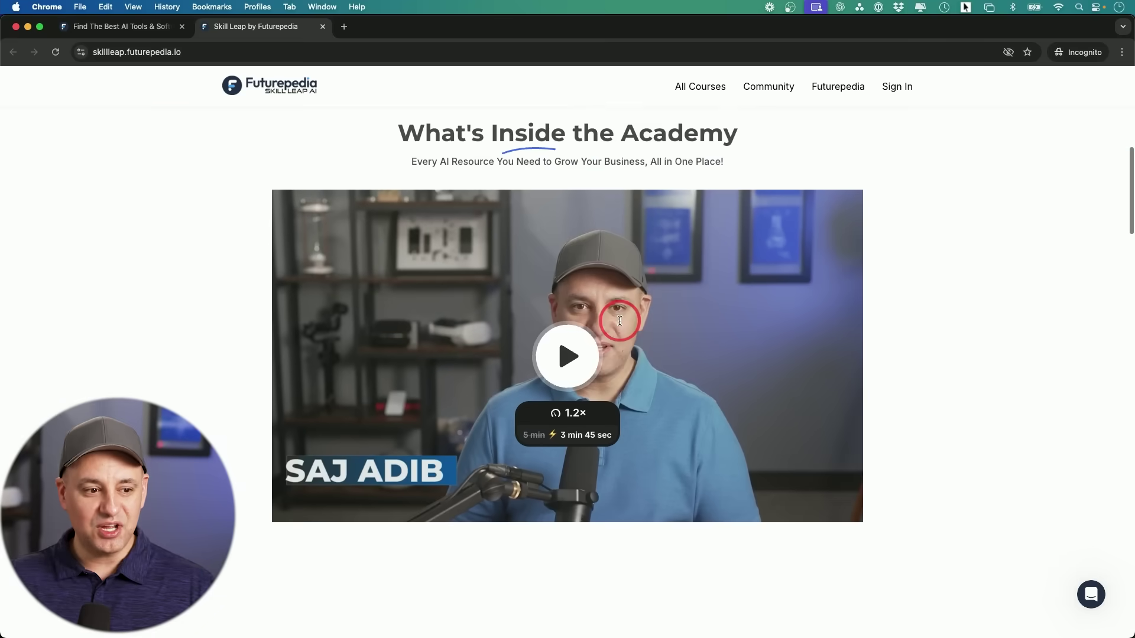
pyautogui.scroll(-5, 620, 322)
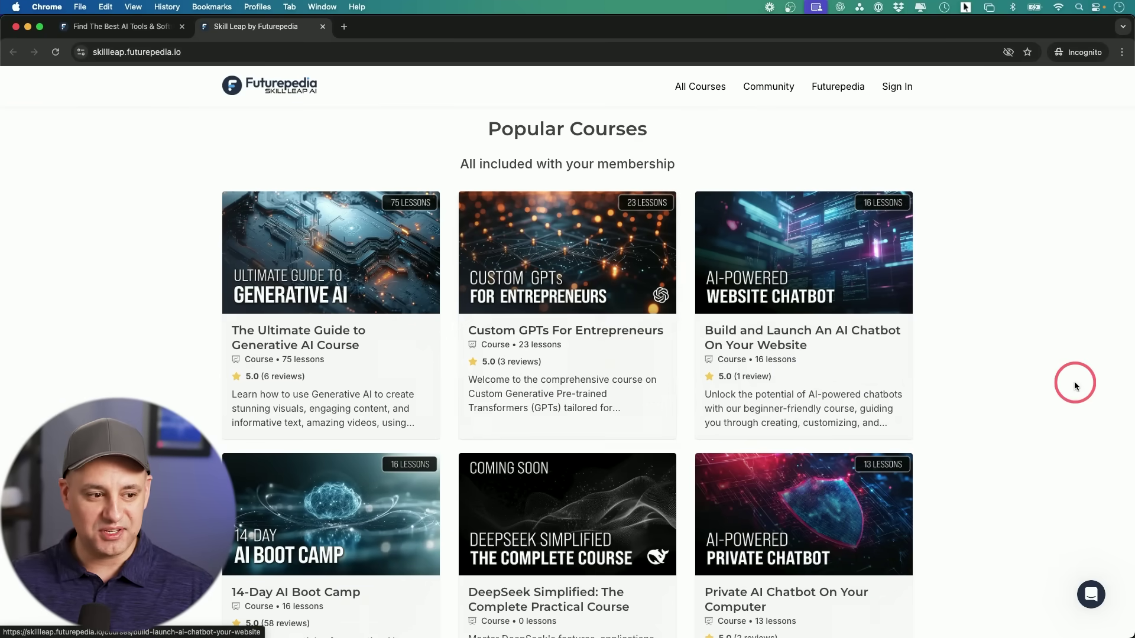
pyautogui.scroll(-2, 1074, 384)
pyautogui.scroll(-4, 1073, 383)
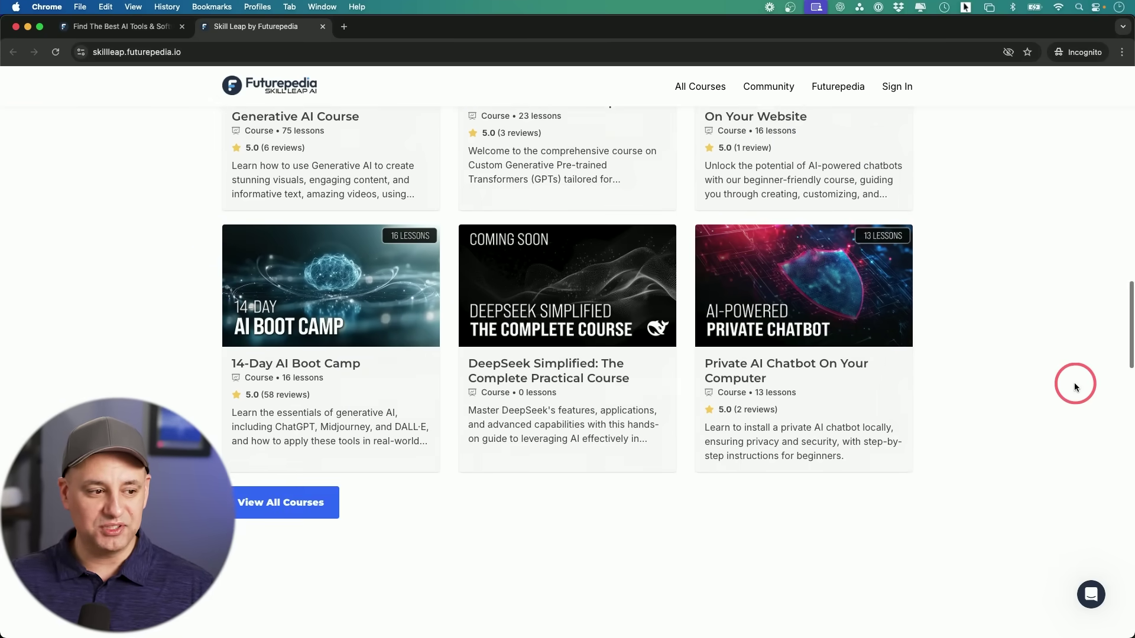
# Look through the Google NotebookLM Complete Course page and return to the course catalog.
pyautogui.click(694, 89)
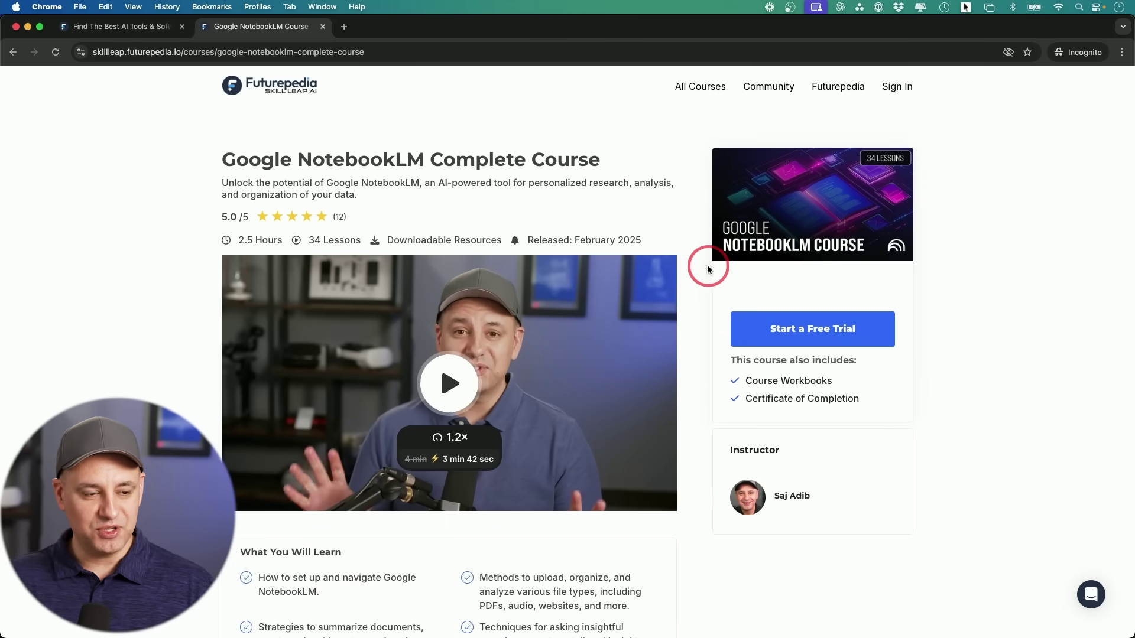
pyautogui.scroll(-10, 707, 274)
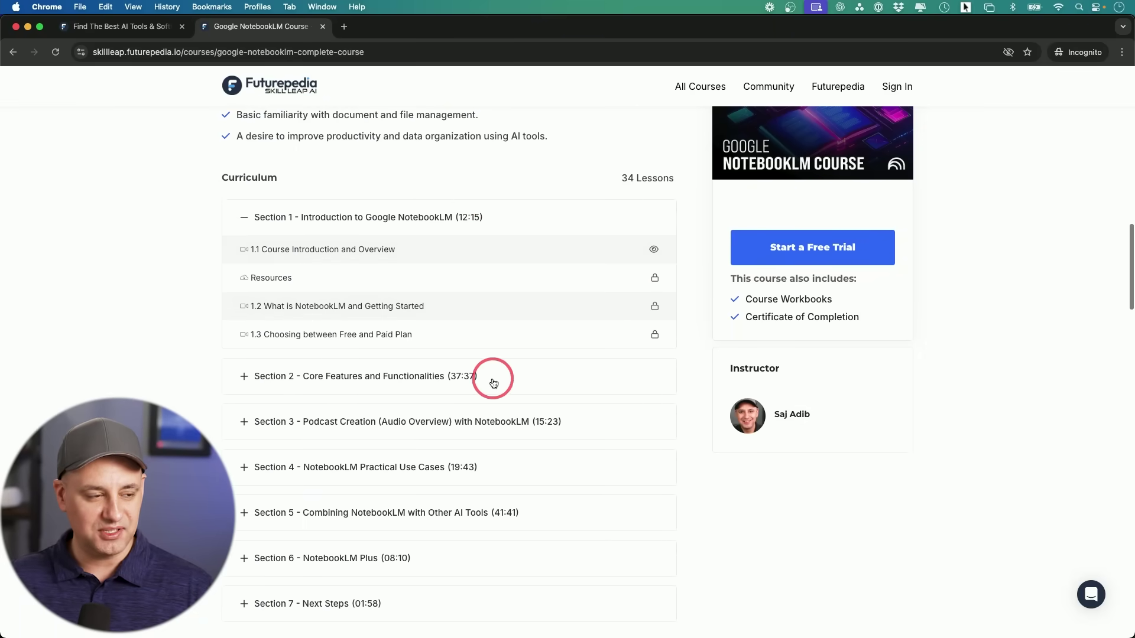
pyautogui.scroll(-15, 496, 377)
pyautogui.scroll(-15, 474, 295)
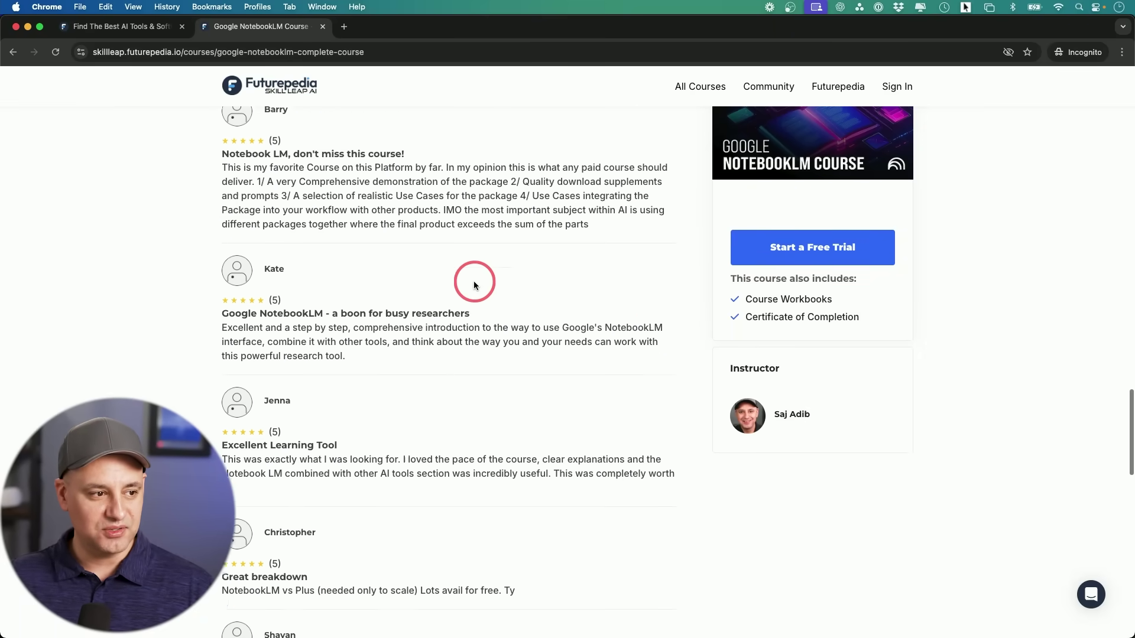
pyautogui.scroll(14, 473, 299)
pyautogui.scroll(20, 470, 298)
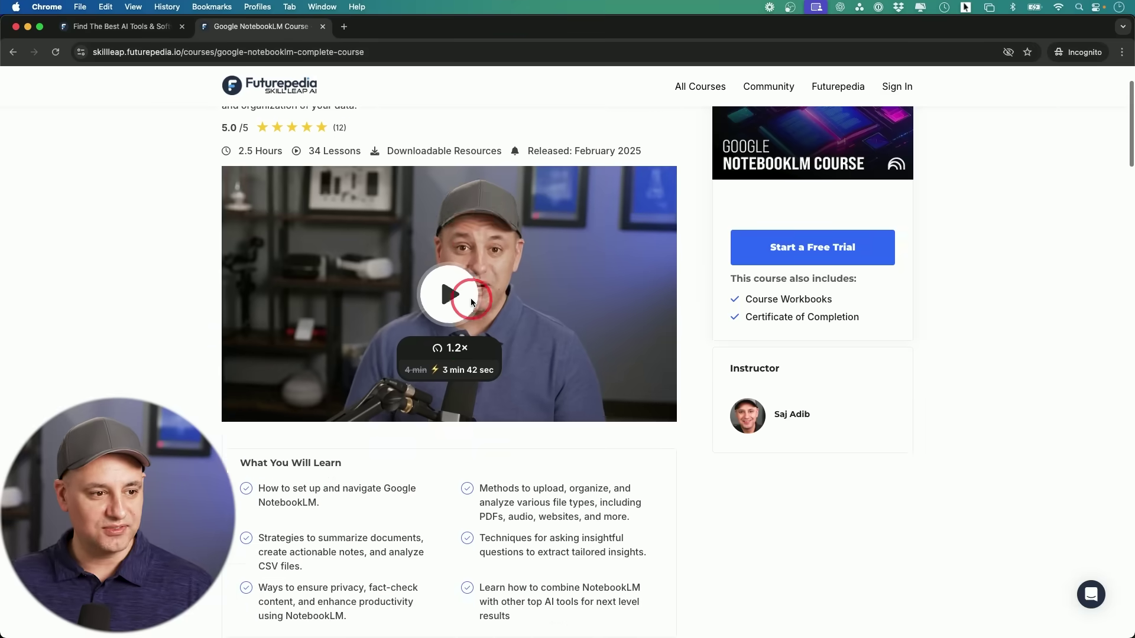
pyautogui.press('super+bracketleft')
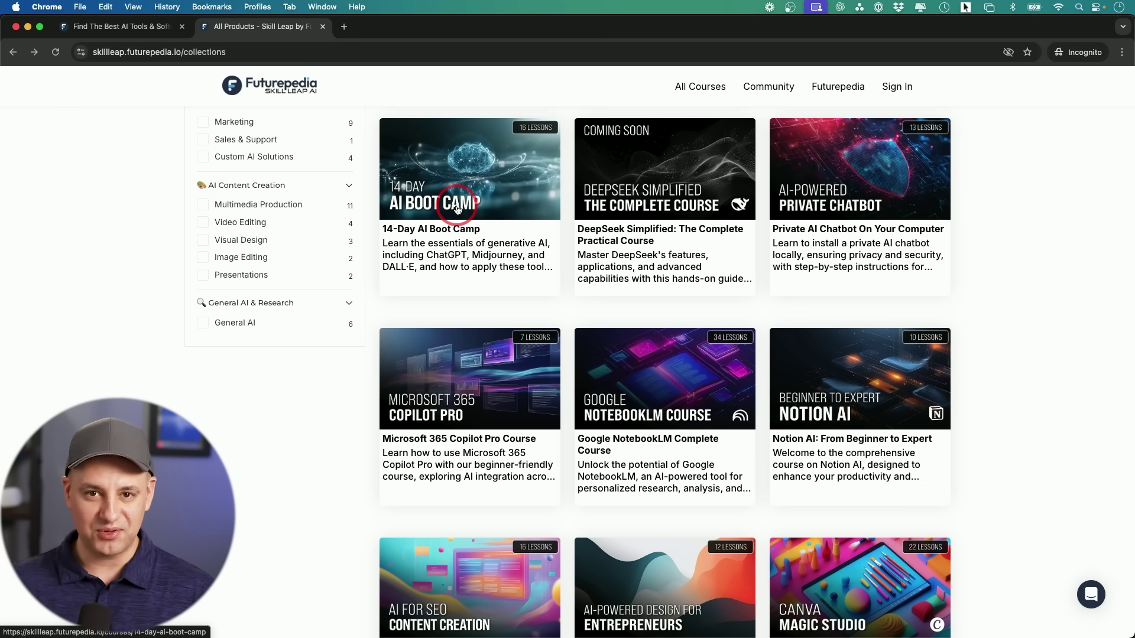
# Scroll through the Futurepedia Skill Leap All Courses grid and back to the top.
pyautogui.scroll(-1, 548, 259)
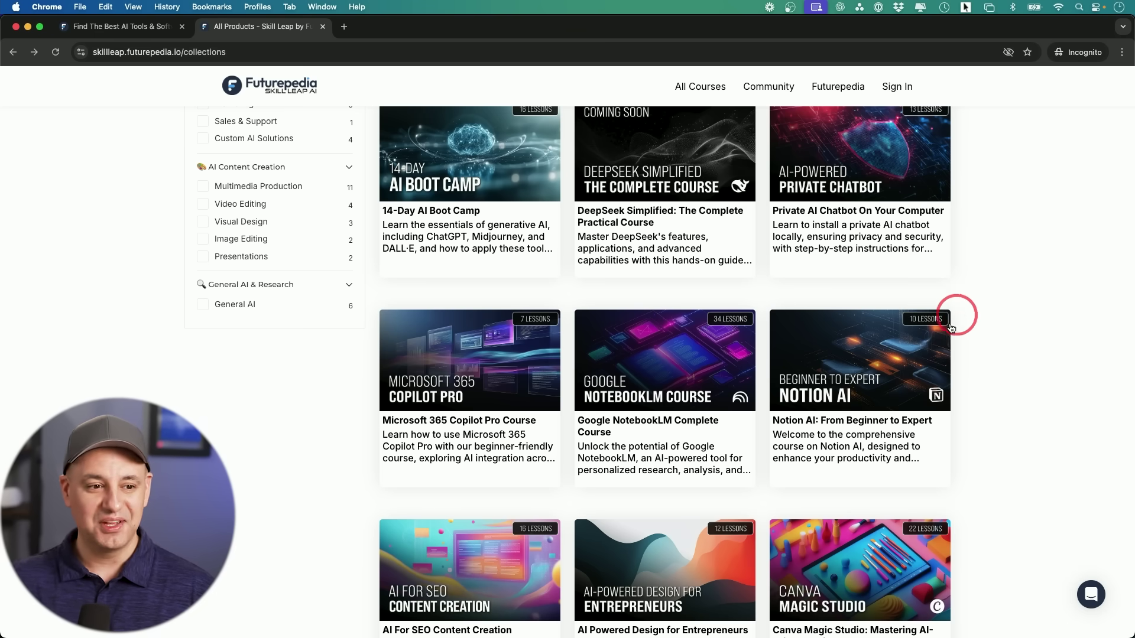
pyautogui.scroll(1, 1003, 373)
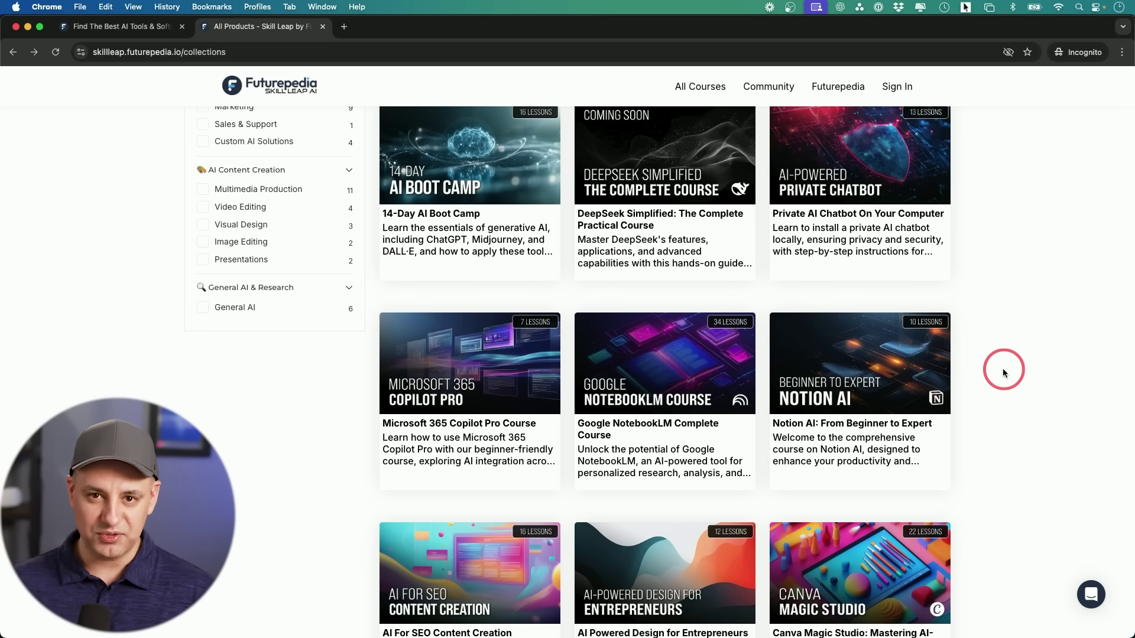
pyautogui.scroll(15, 1003, 373)
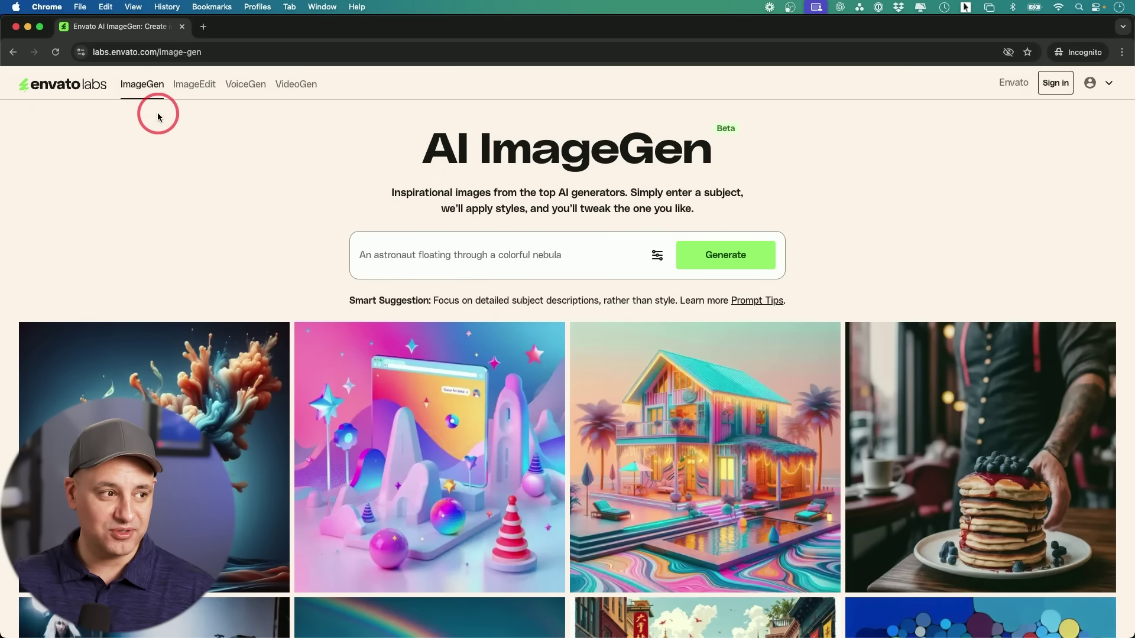
# Browse the Envato Labs AI ImageEdit tools, then bring up the VideoGen beta page.
pyautogui.click(191, 88)
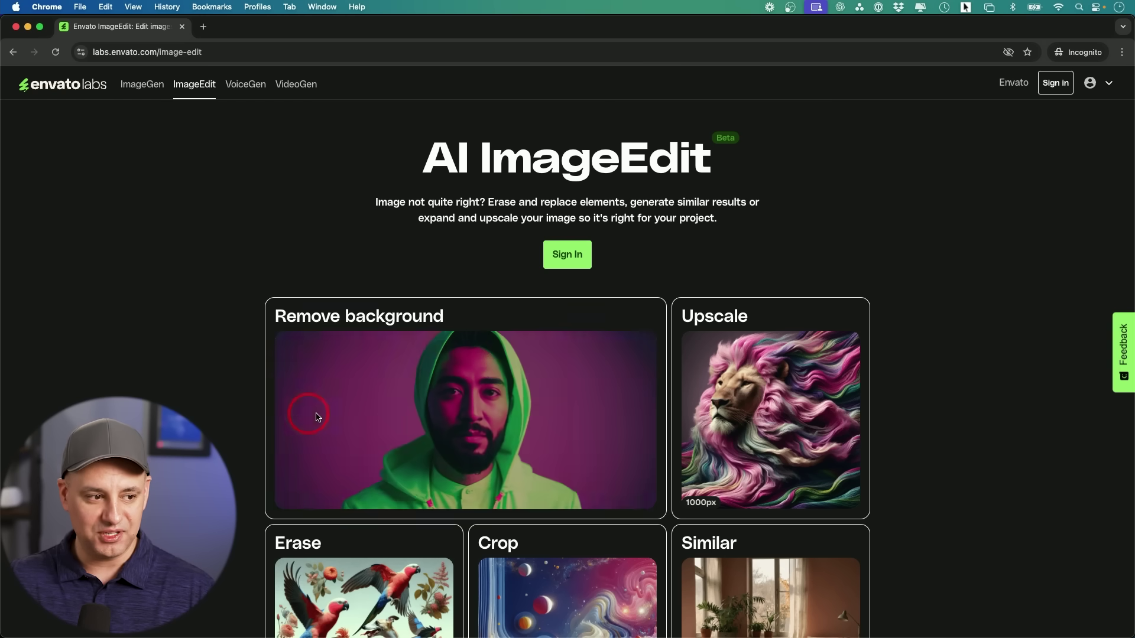
pyautogui.scroll(-3, 190, 400)
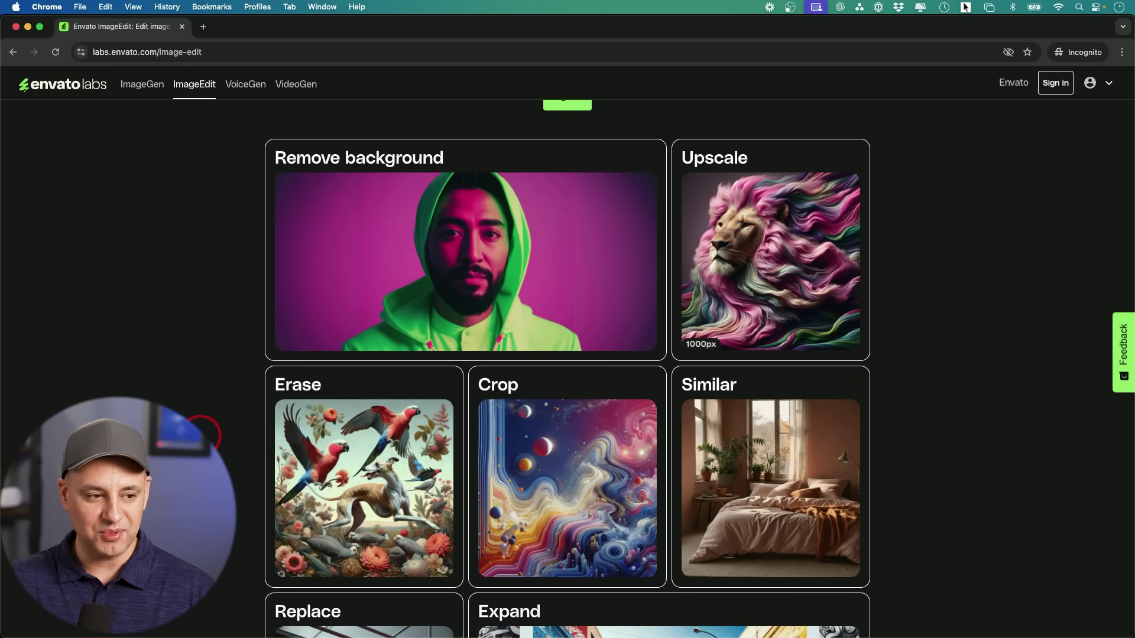
pyautogui.scroll(-1, 190, 435)
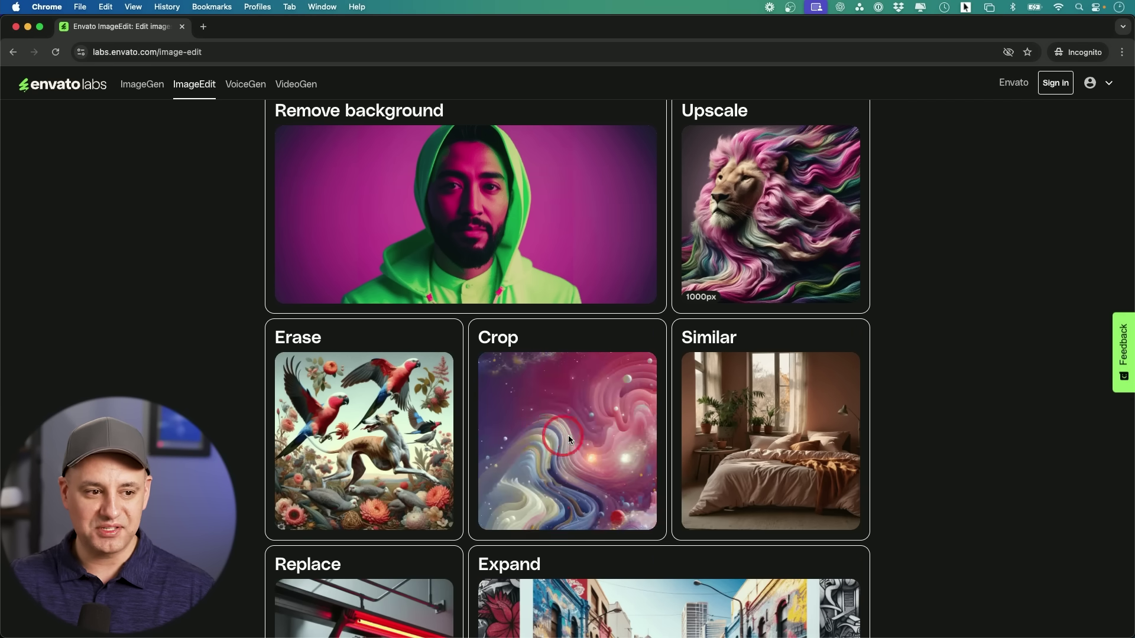
pyautogui.scroll(4, 751, 427)
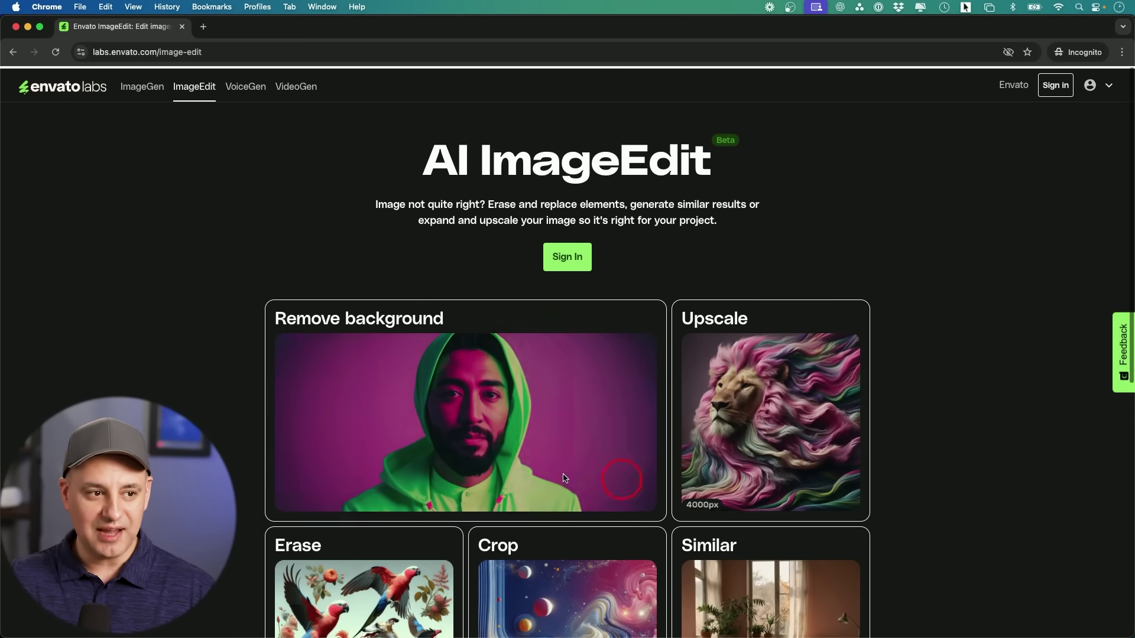
pyautogui.click(296, 84)
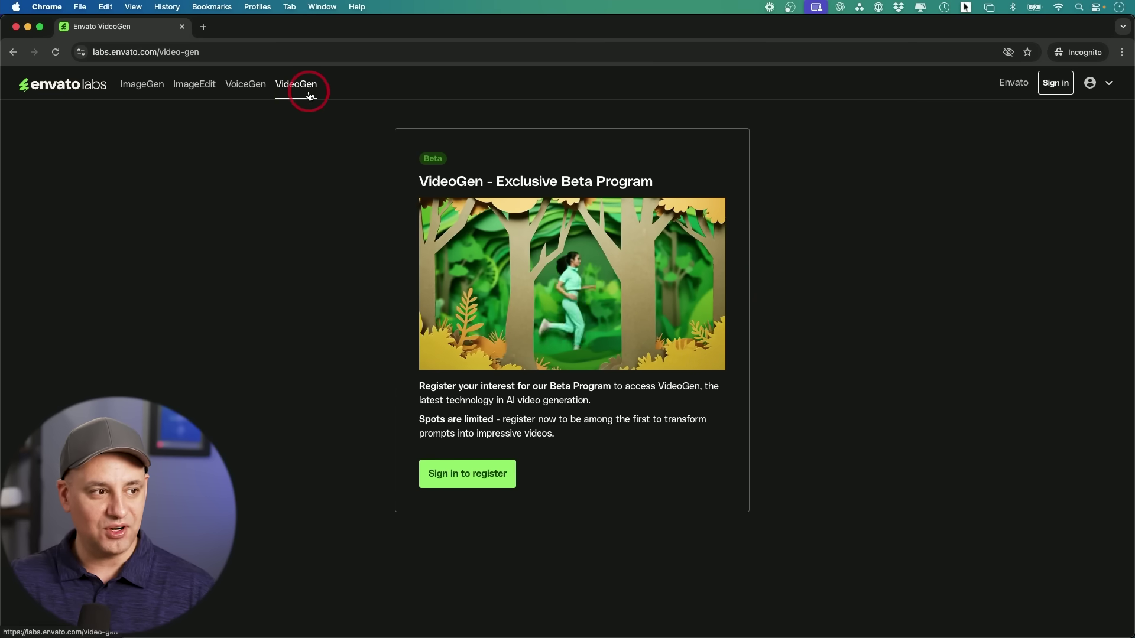
# Go to the Envato Labs ImageGen page from the navigation bar.
pyautogui.click(144, 94)
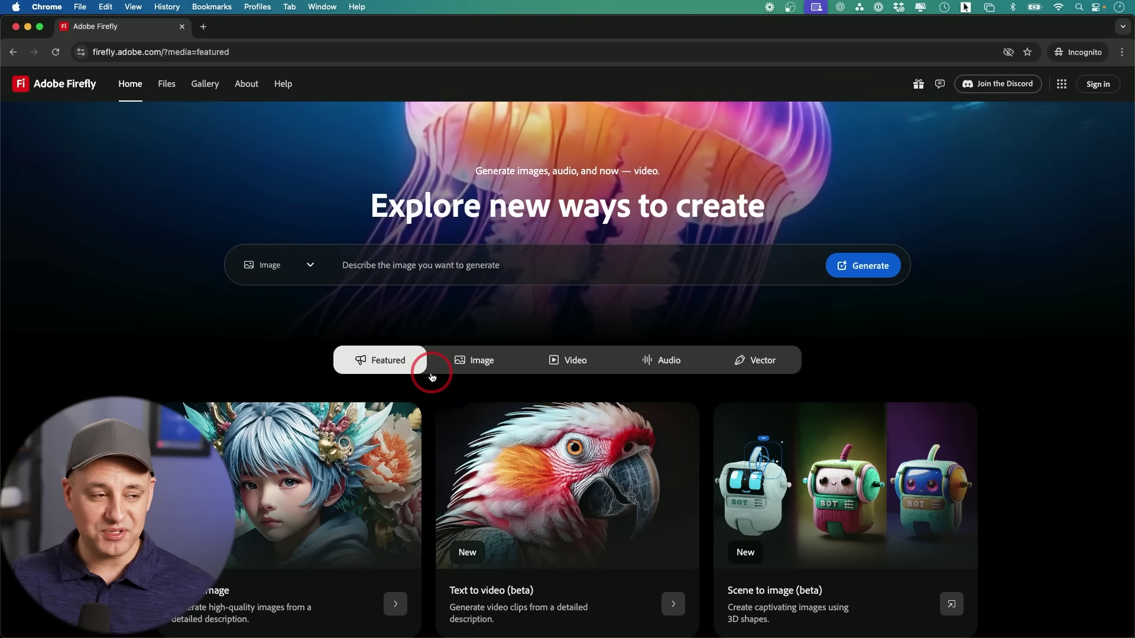
# Browse Firefly's Image, Video, Audio and Vector categories, then enter 'cute elephant dark bamboo misty forest'.
pyautogui.click(478, 367)
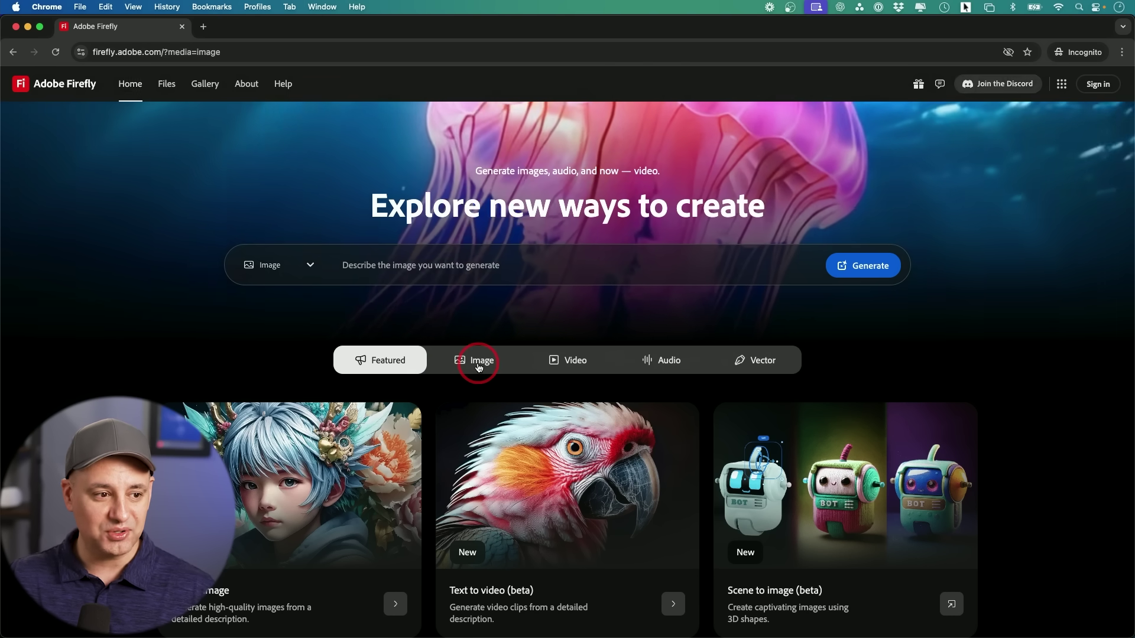
pyautogui.click(575, 362)
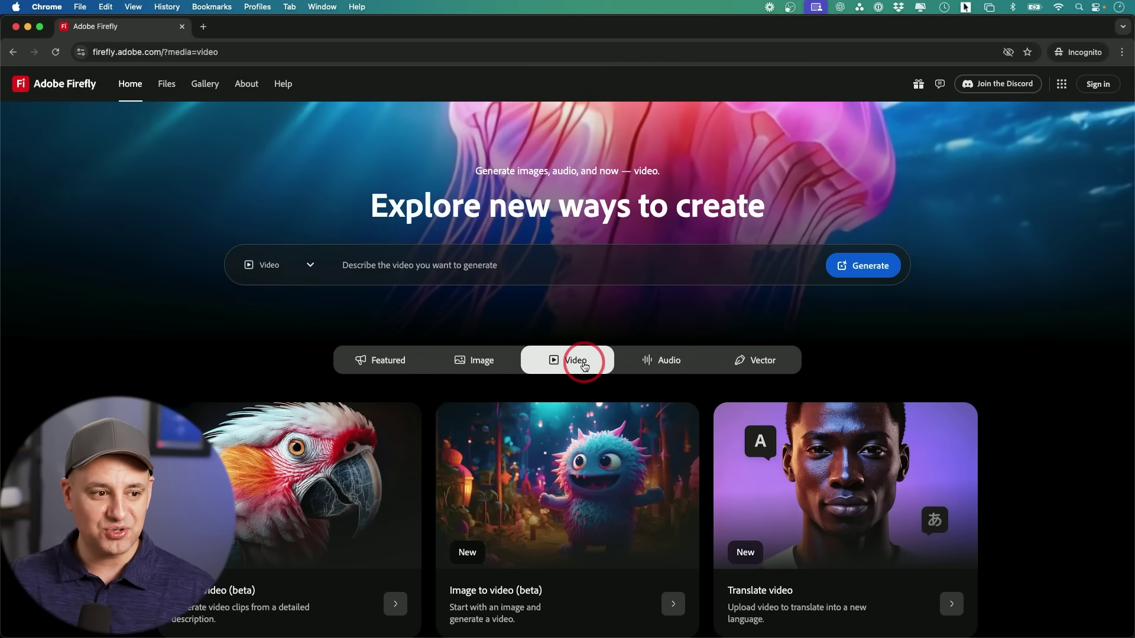
pyautogui.click(674, 361)
pyautogui.click(771, 364)
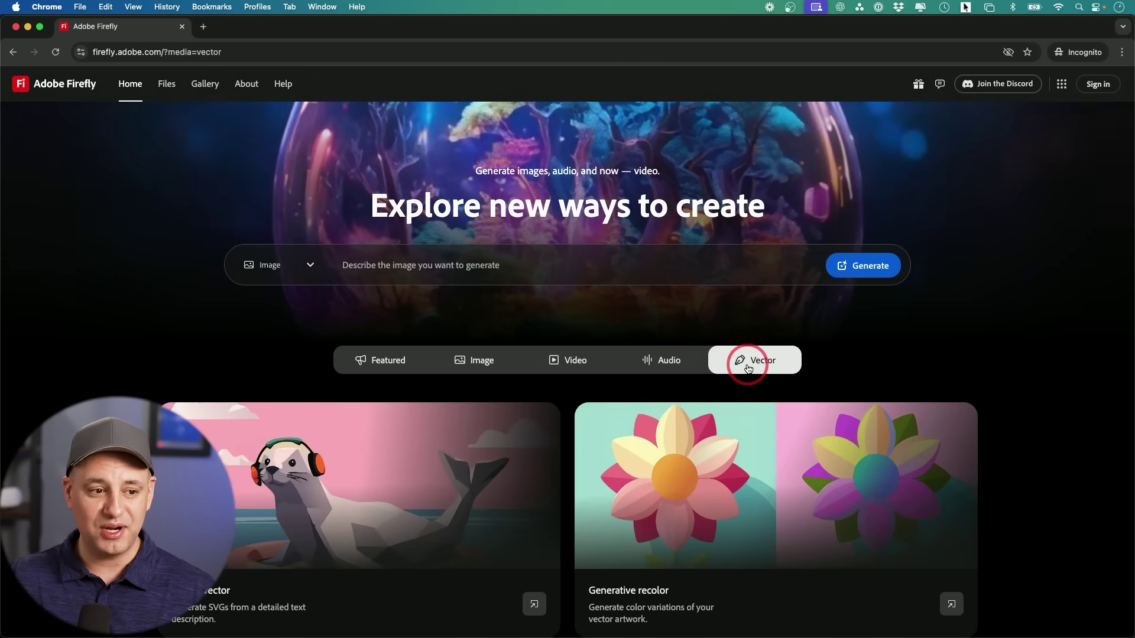
pyautogui.click(466, 264)
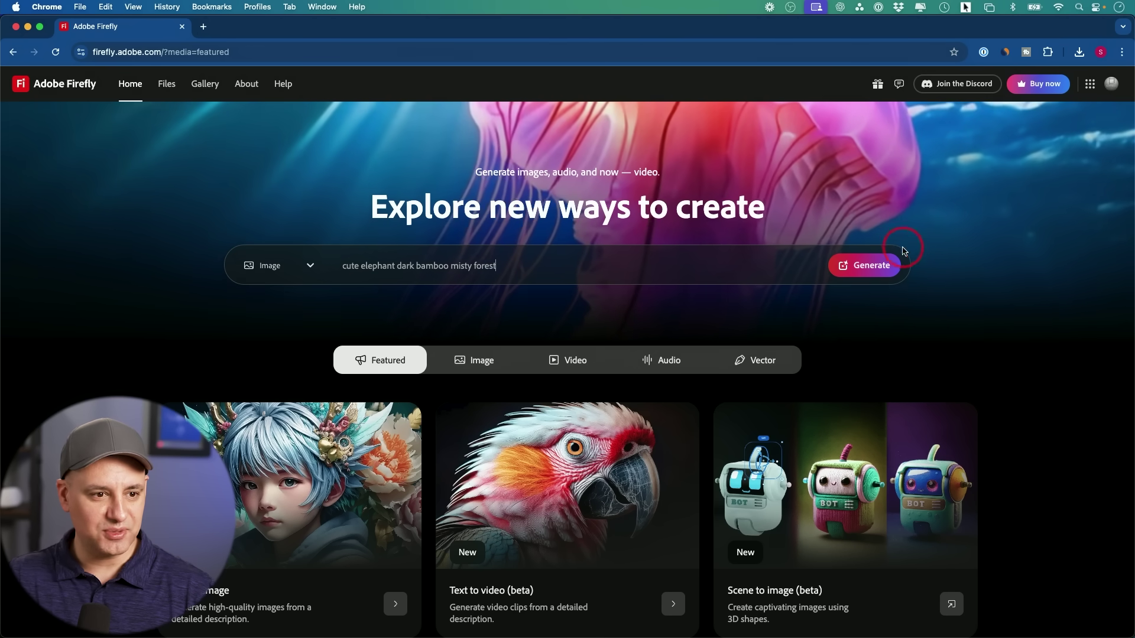
# Generate the elephant images, then check Aspect ratio and Model options, keeping Firefly Image 3.
pyautogui.click(848, 266)
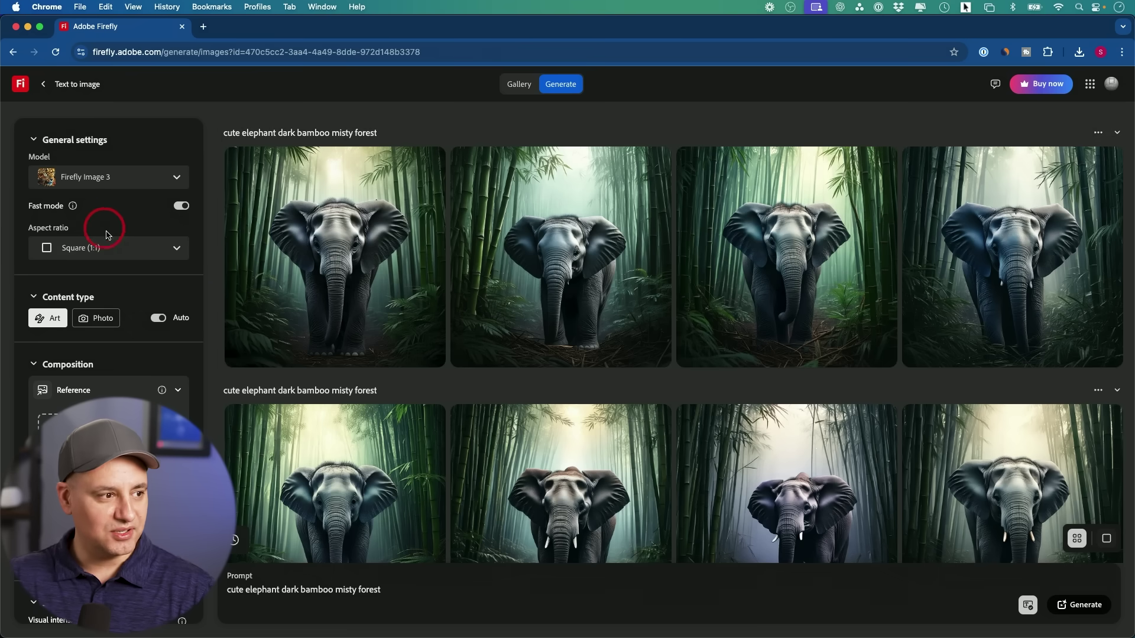
pyautogui.click(101, 248)
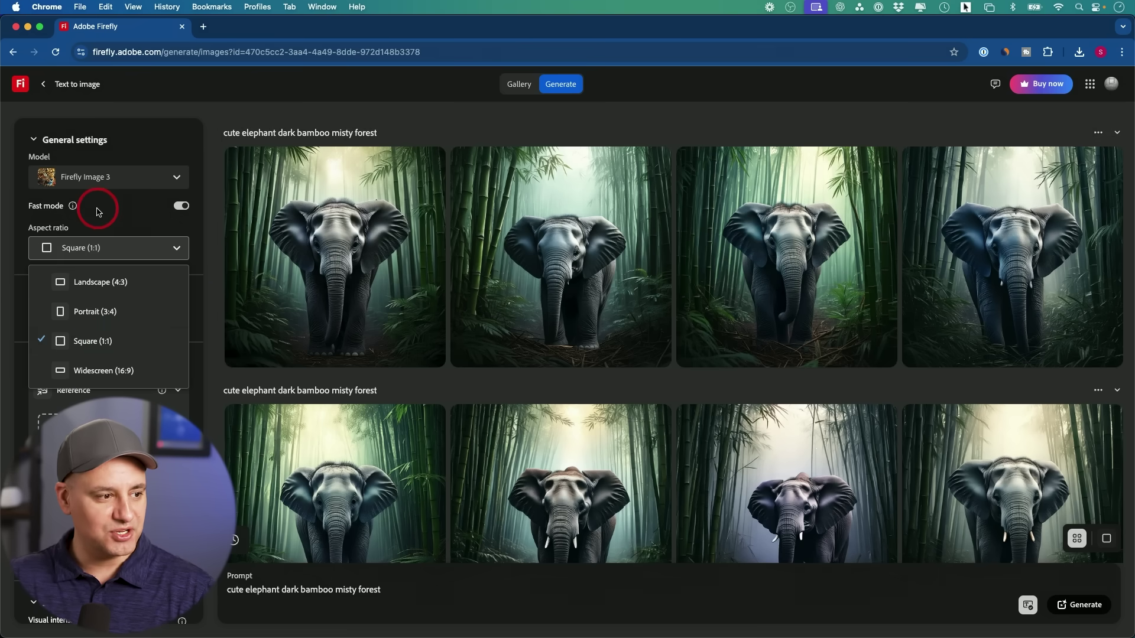
pyautogui.click(98, 211)
pyautogui.scroll(-3, 101, 406)
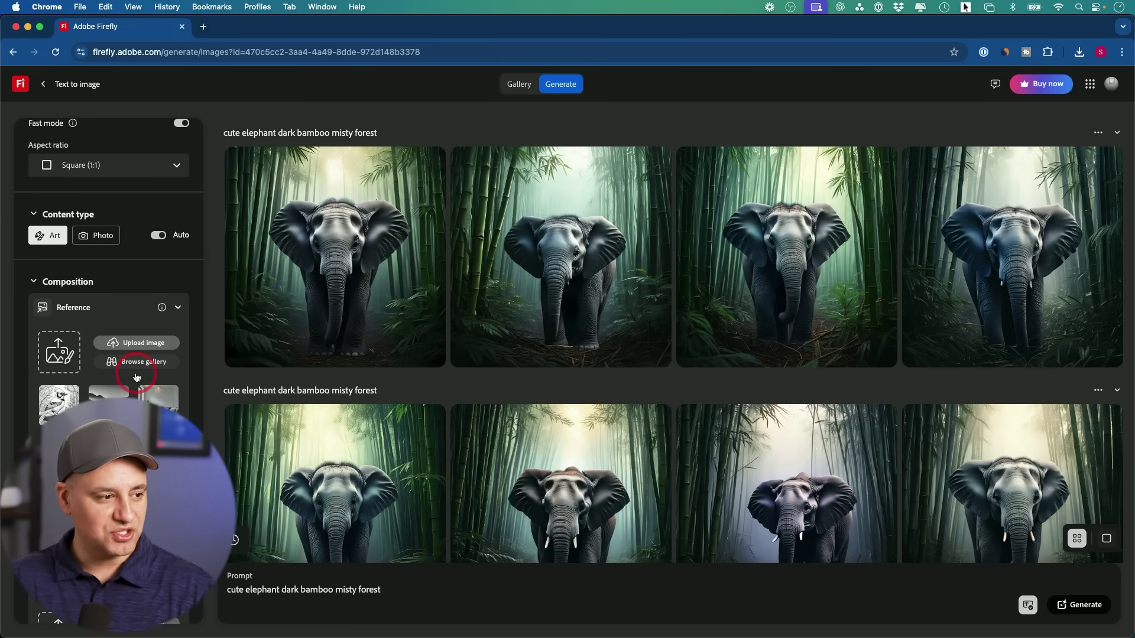
pyautogui.scroll(-5, 136, 377)
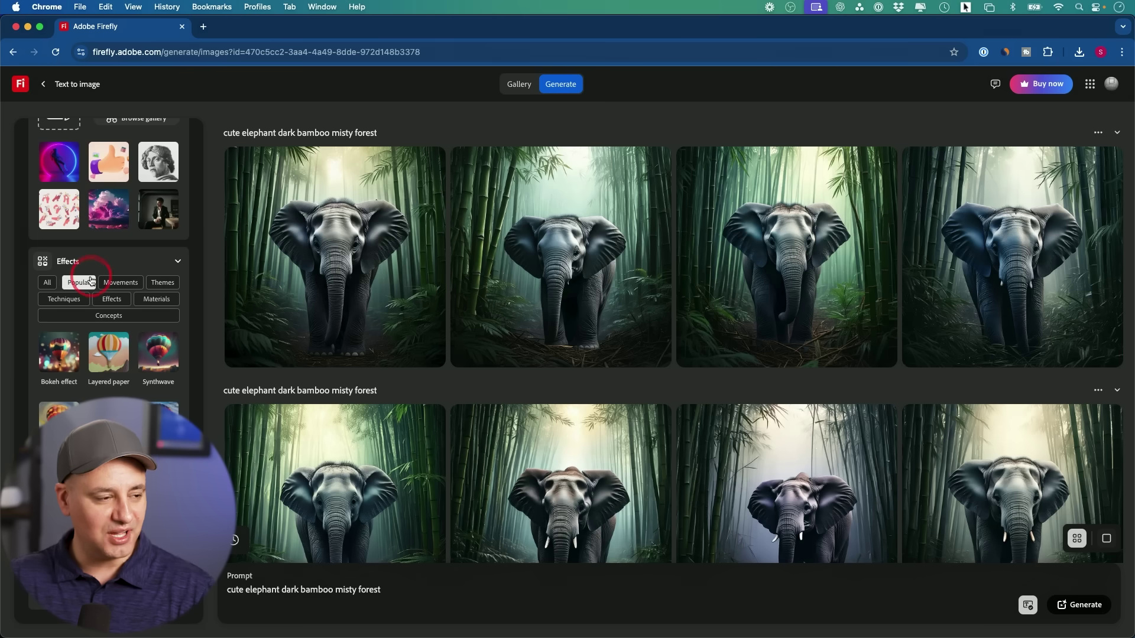
pyautogui.scroll(10, 90, 284)
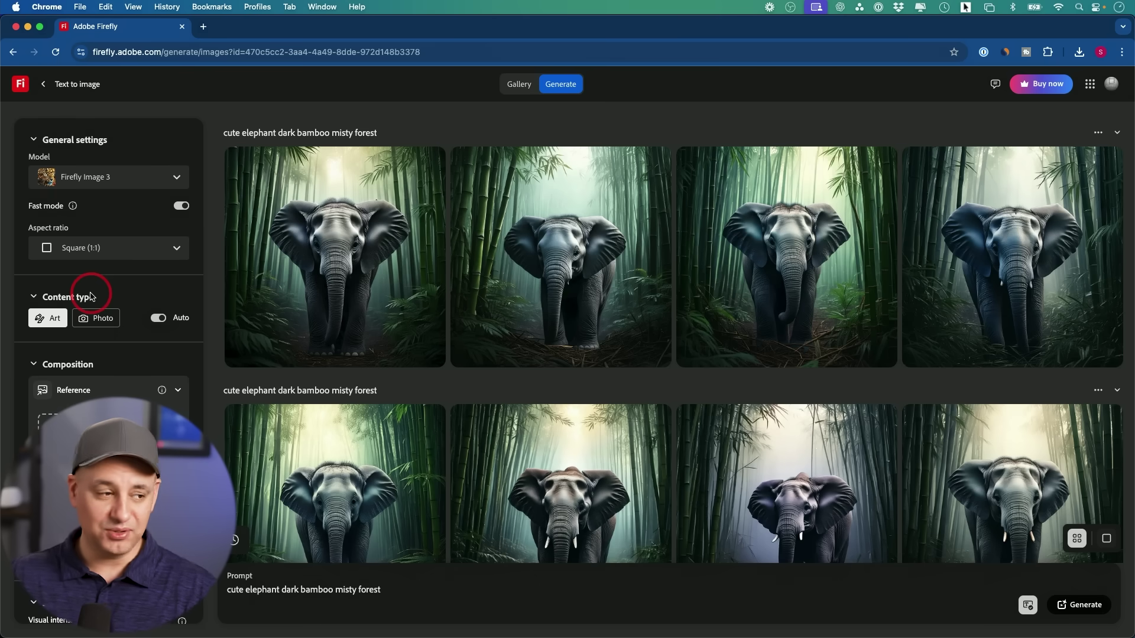
pyautogui.click(103, 188)
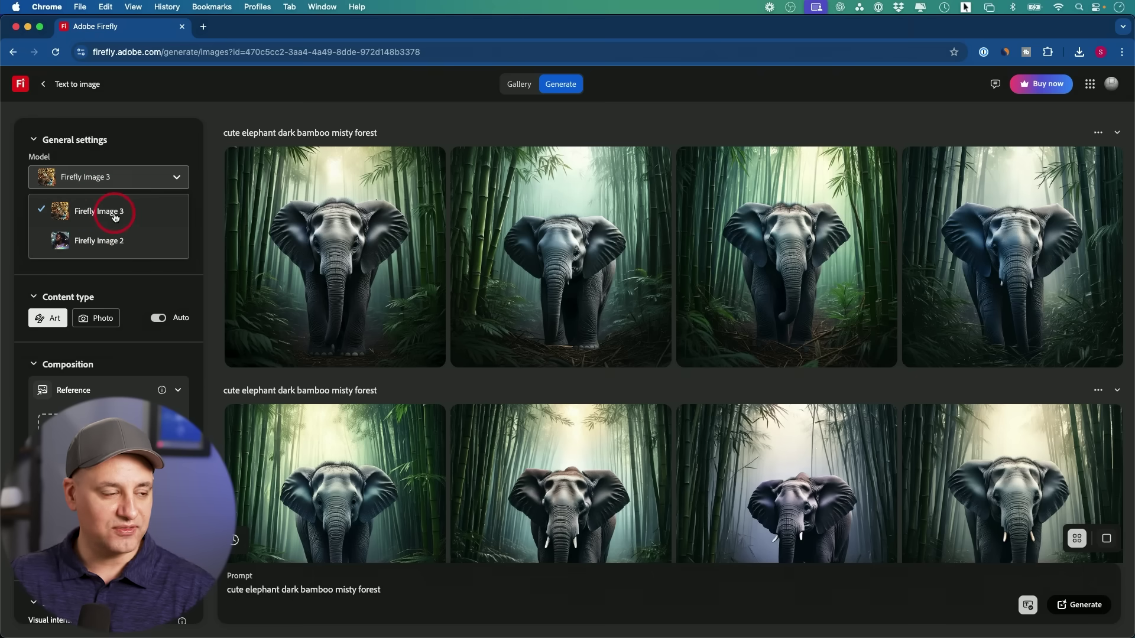
pyautogui.click(104, 173)
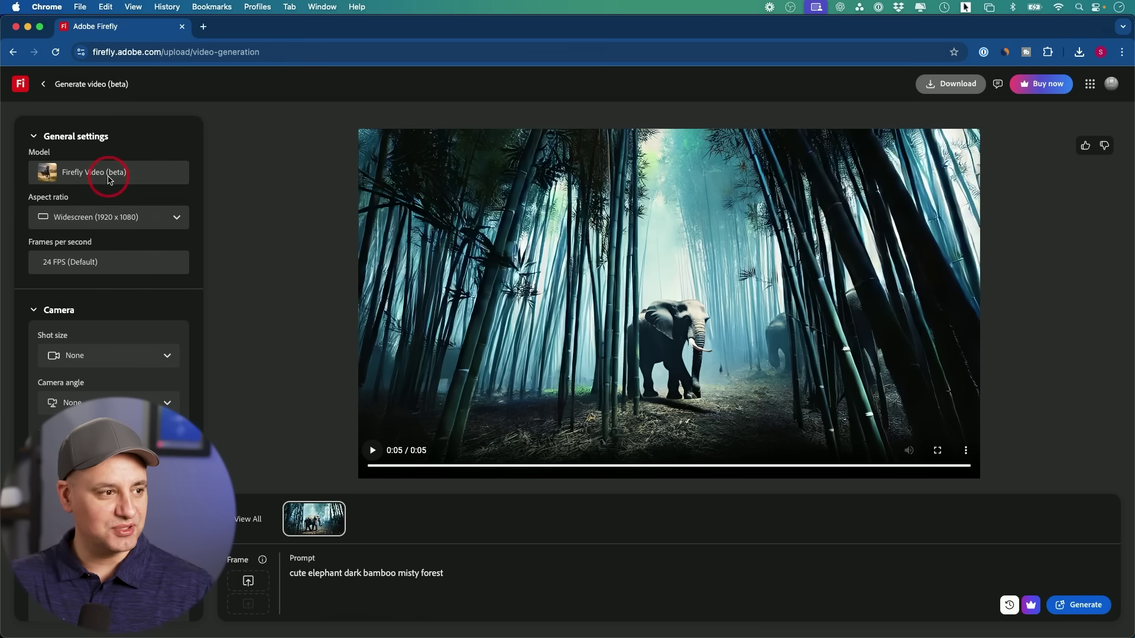
pyautogui.click(109, 233)
pyautogui.click(106, 223)
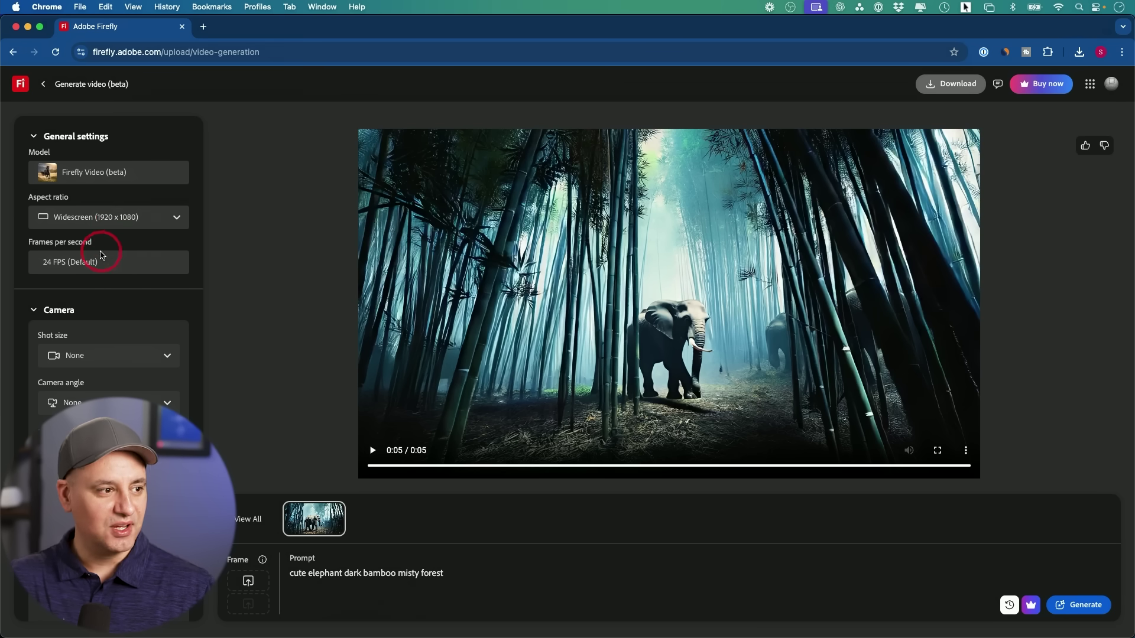
pyautogui.click(104, 227)
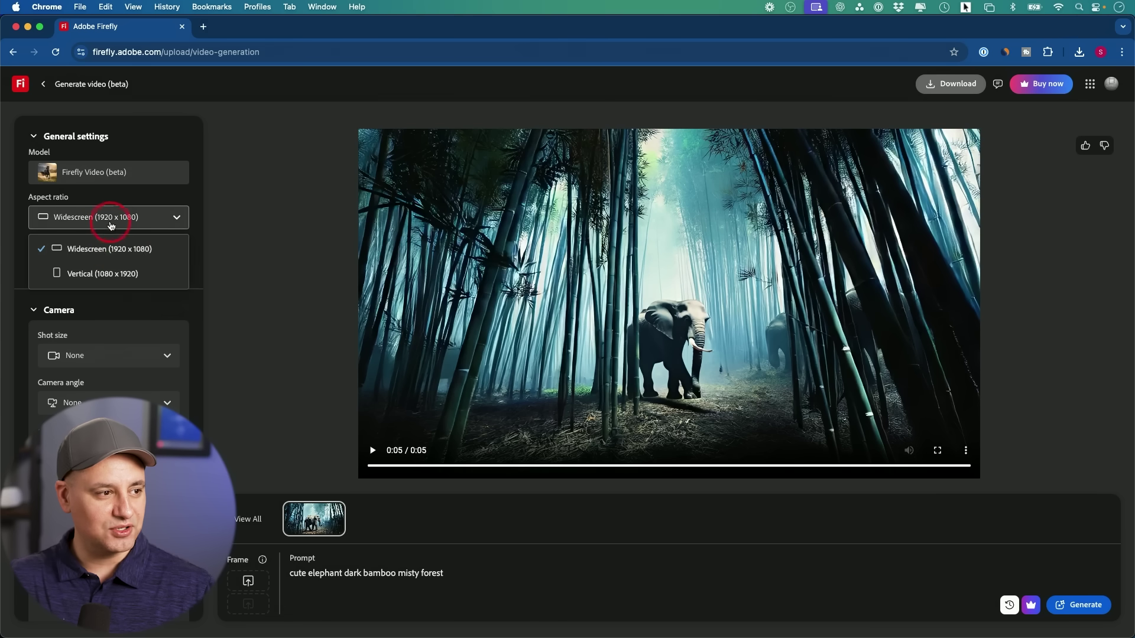
pyautogui.click(109, 233)
pyautogui.click(107, 264)
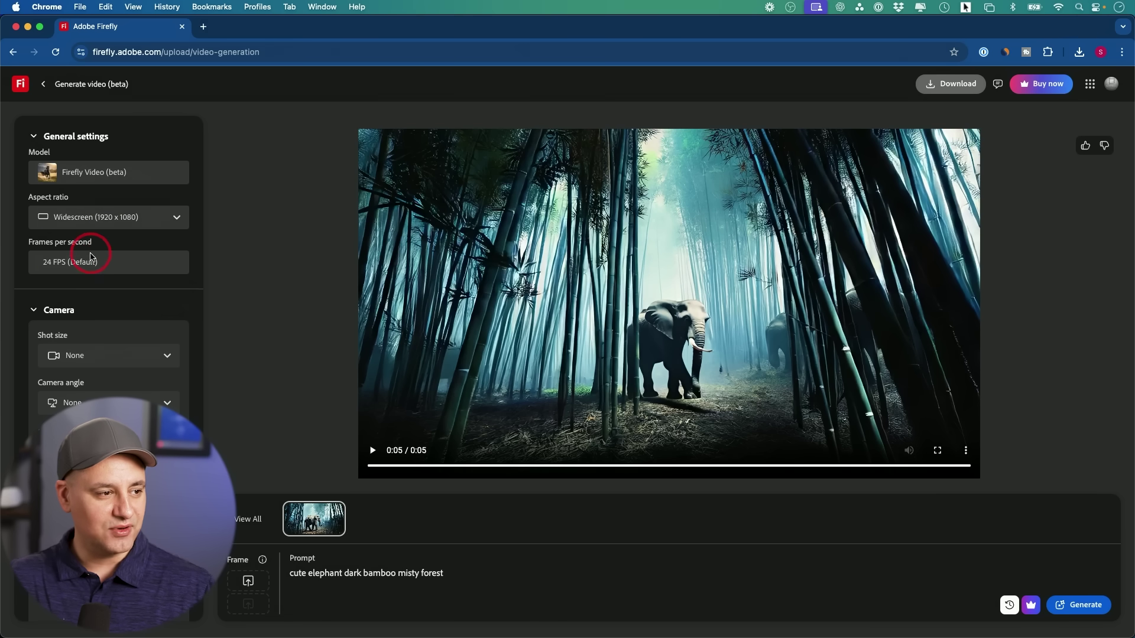
pyautogui.scroll(-2, 91, 257)
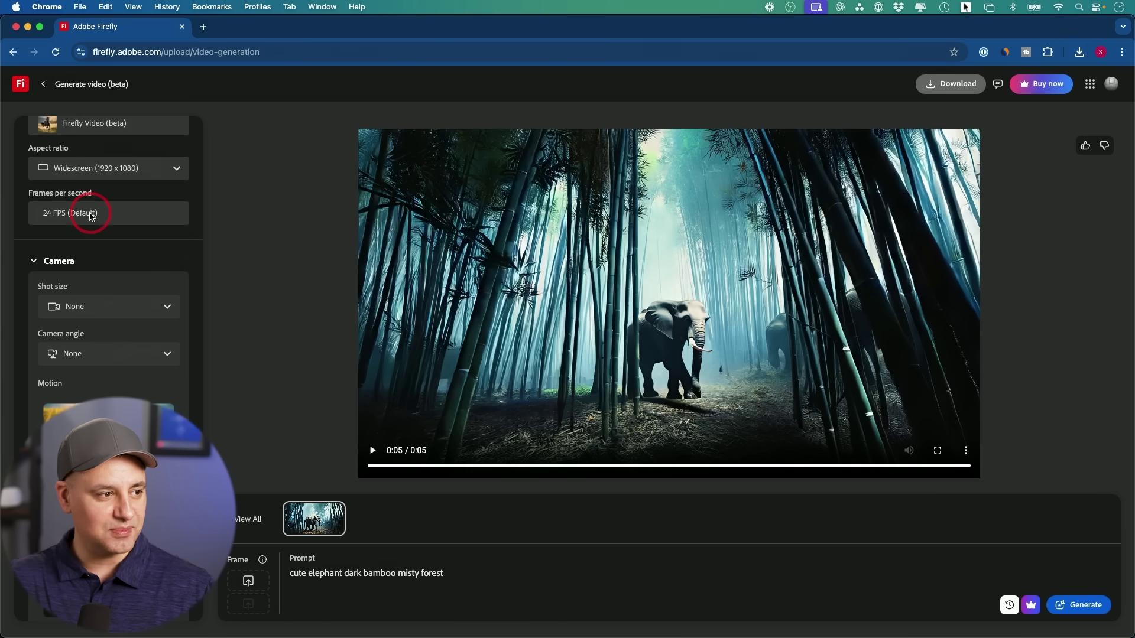
pyautogui.scroll(-3, 91, 216)
pyautogui.click(76, 236)
pyautogui.click(109, 241)
pyautogui.scroll(-2, 109, 240)
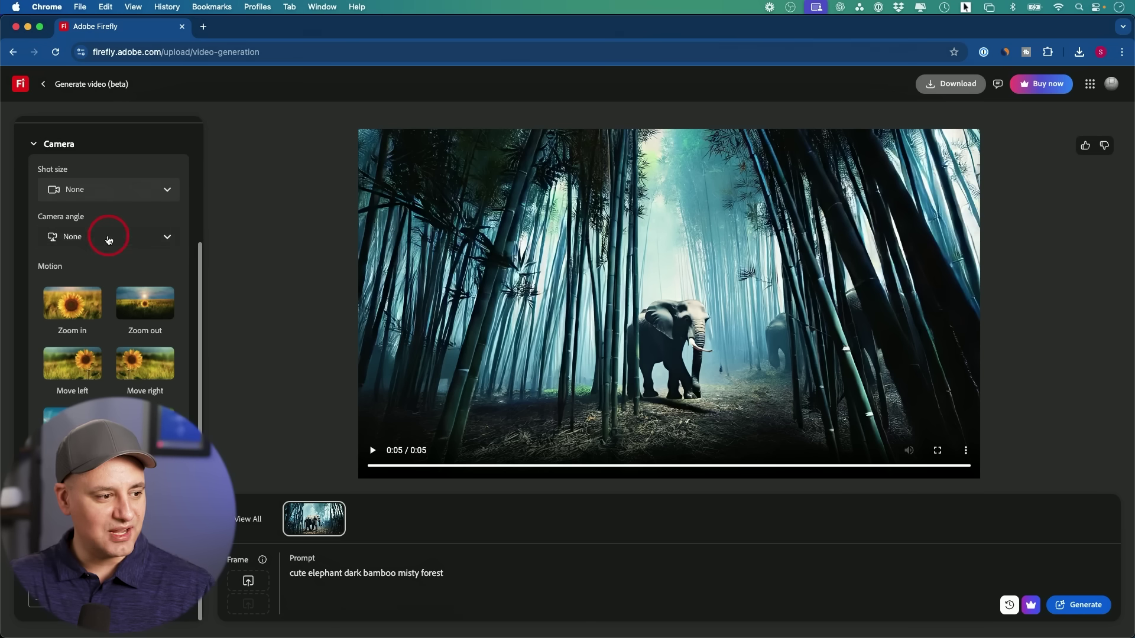
pyautogui.scroll(6, 145, 364)
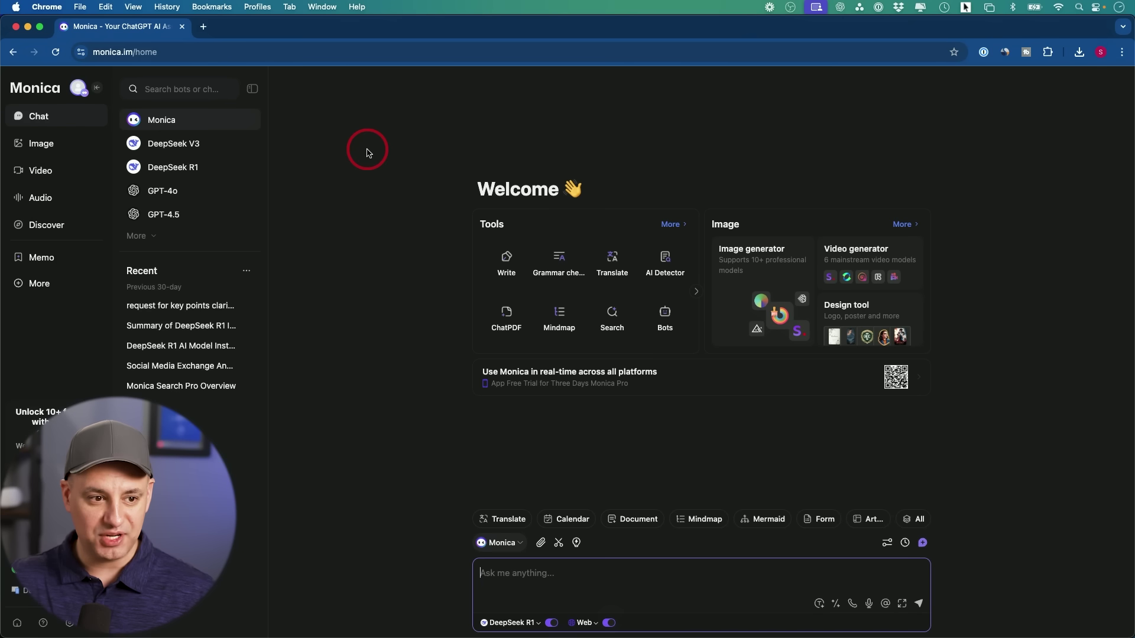
# Start a new AI video in Monica's video generator and browse the video model list.
pyautogui.click(867, 255)
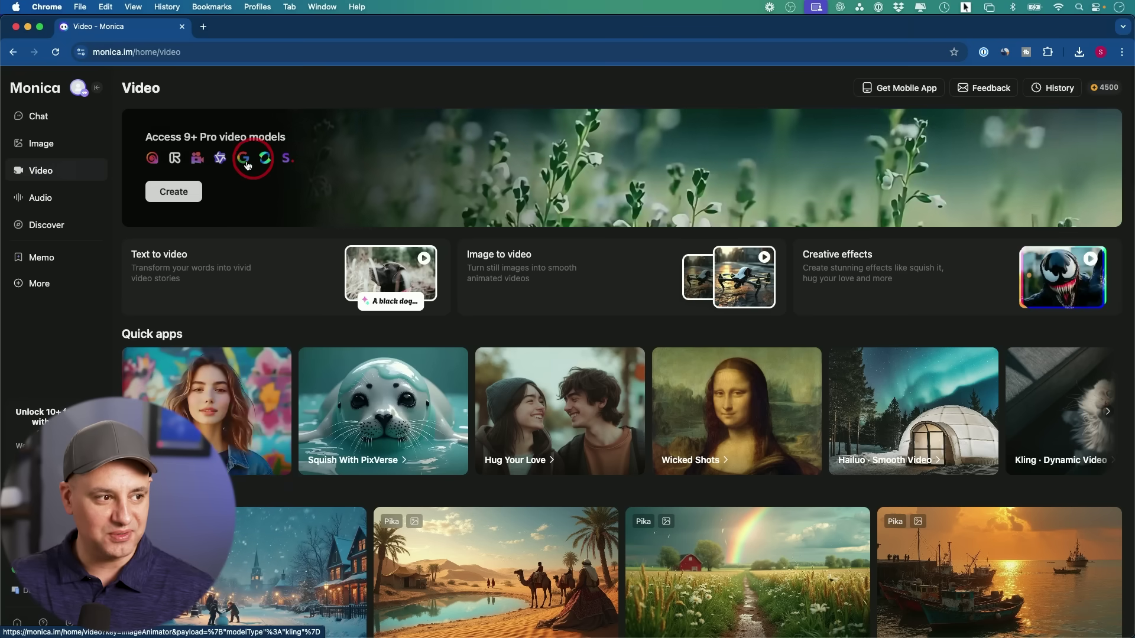
pyautogui.click(170, 190)
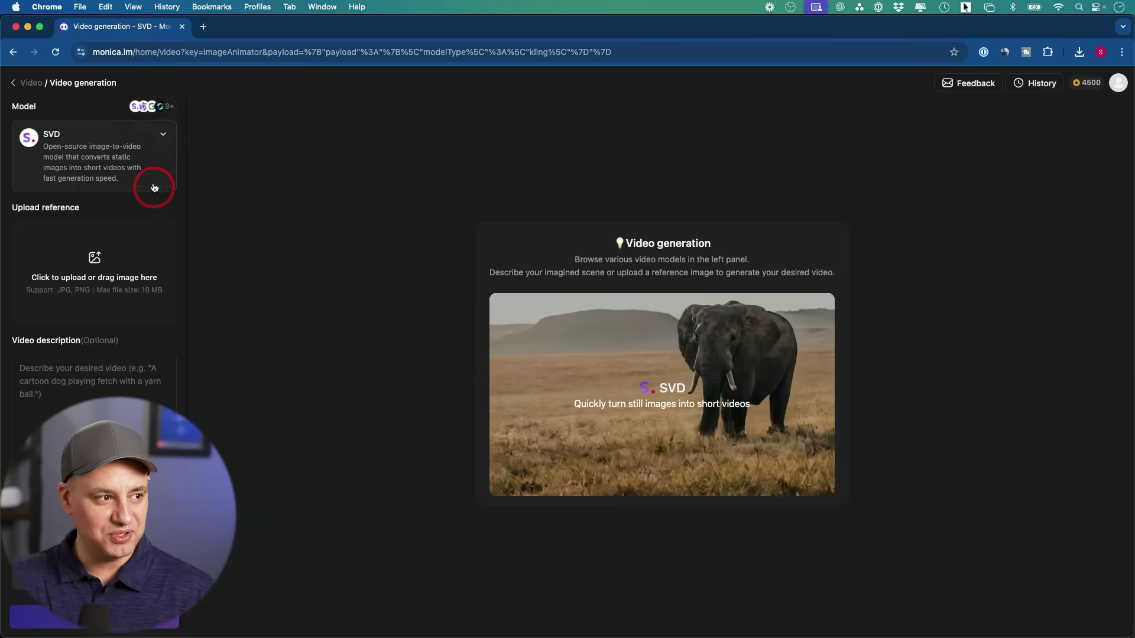
pyautogui.click(162, 134)
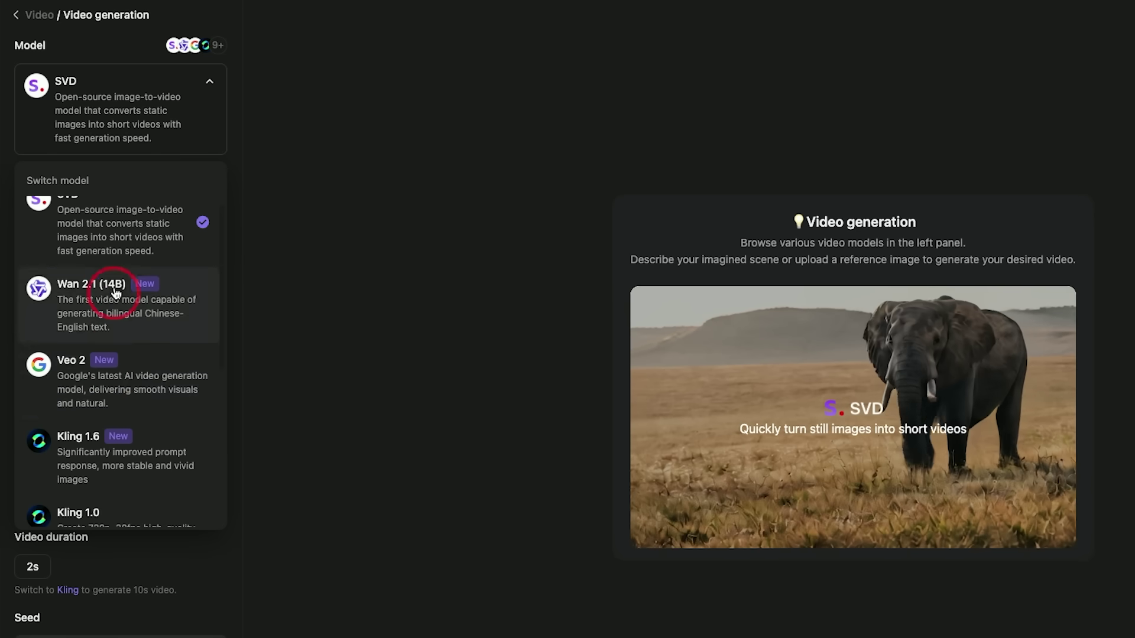
pyautogui.scroll(-1, 106, 322)
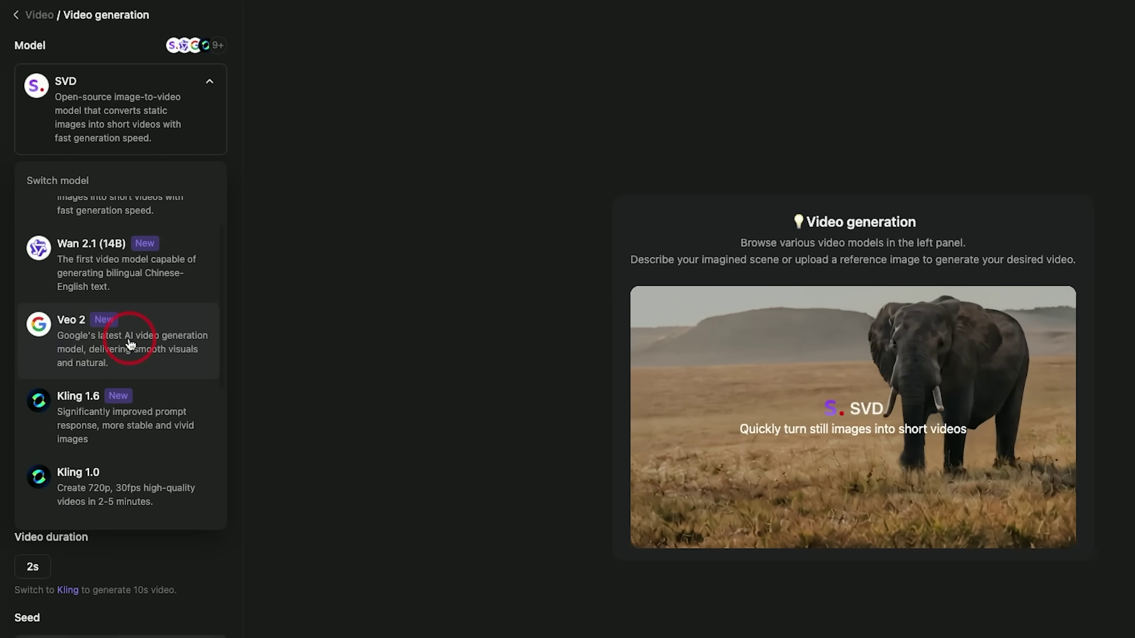
pyautogui.scroll(-5, 129, 337)
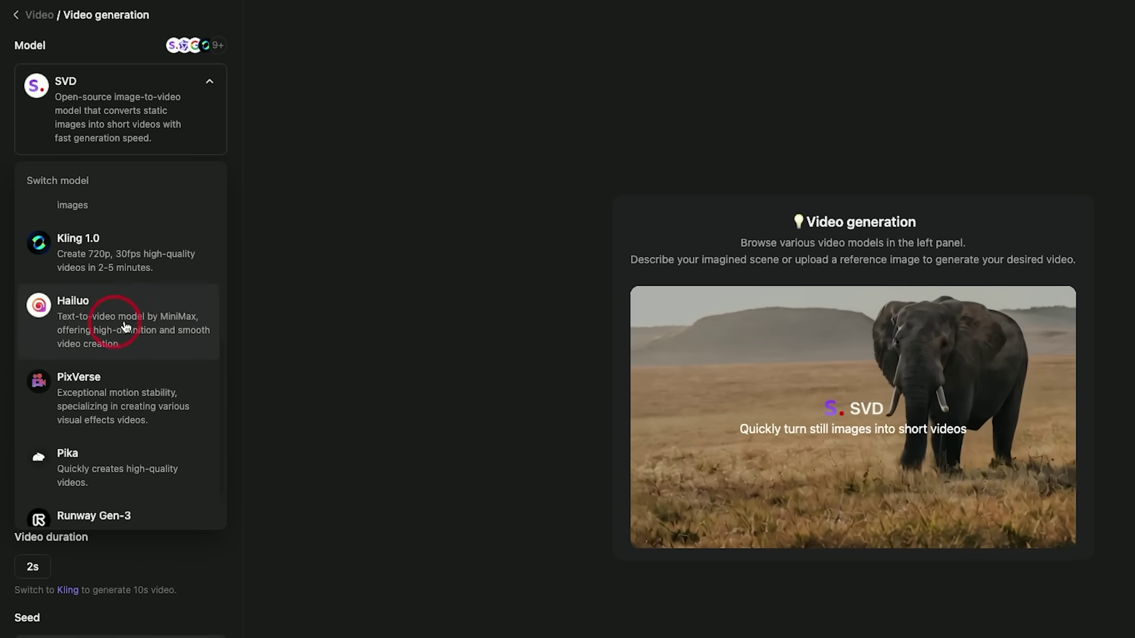
pyautogui.scroll(-1, 124, 328)
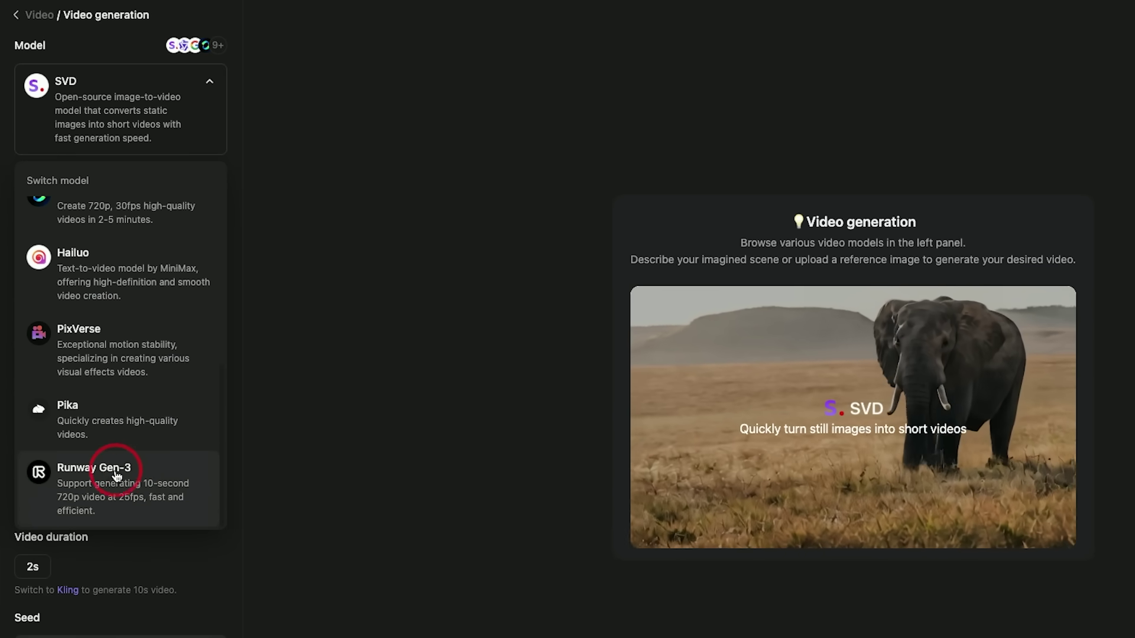
pyautogui.scroll(6, 128, 482)
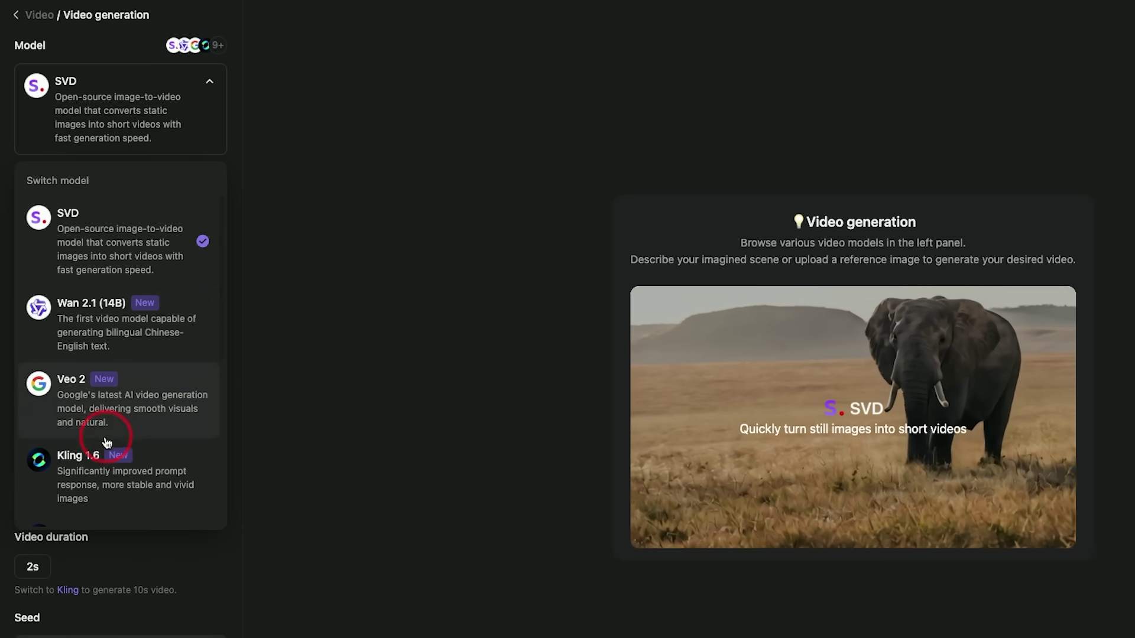
pyautogui.scroll(-1, 101, 337)
# Choose Veo 2, paste the misty bamboo forest elephant prompt, then go to Image.
pyautogui.click(157, 352)
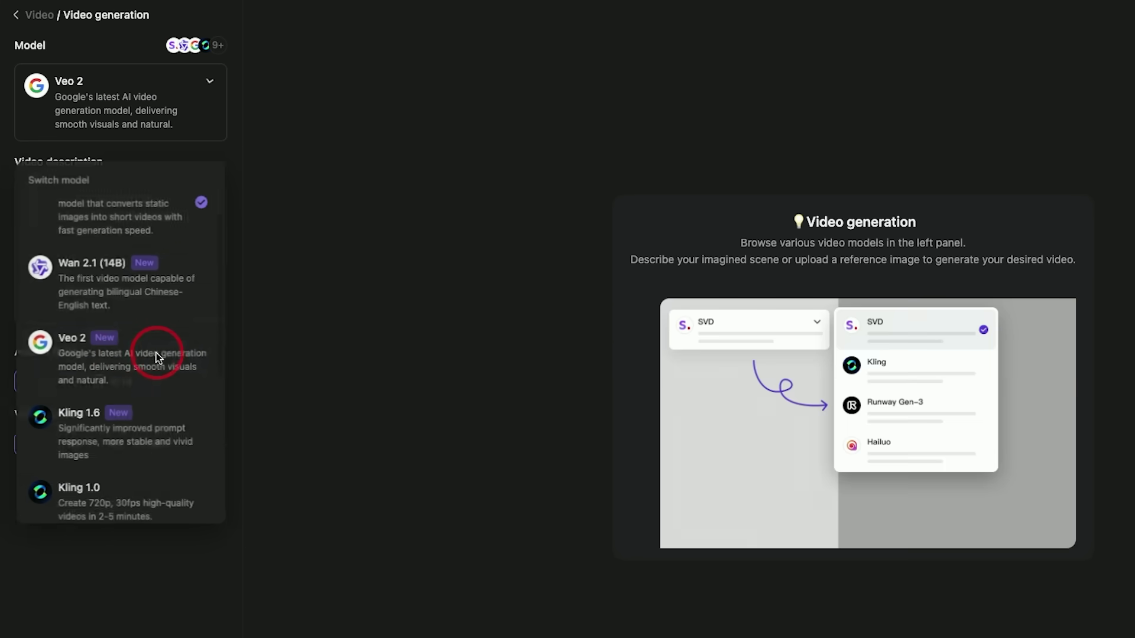
pyautogui.click(98, 244)
pyautogui.write('cute elephant dark bamboo misty forest')
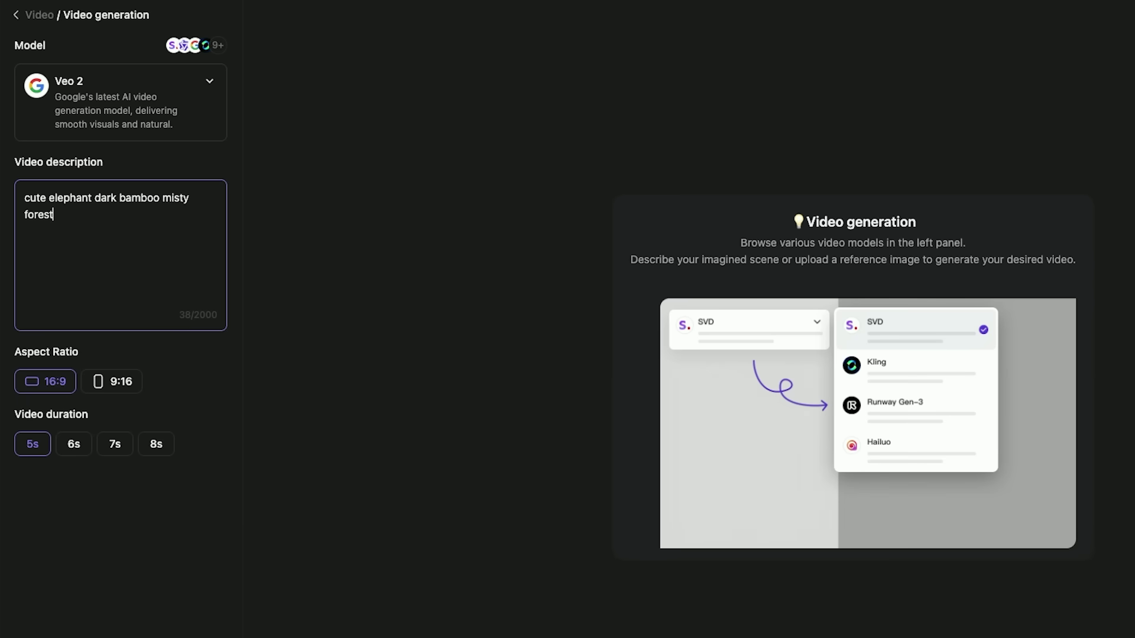
pyautogui.click(67, 97)
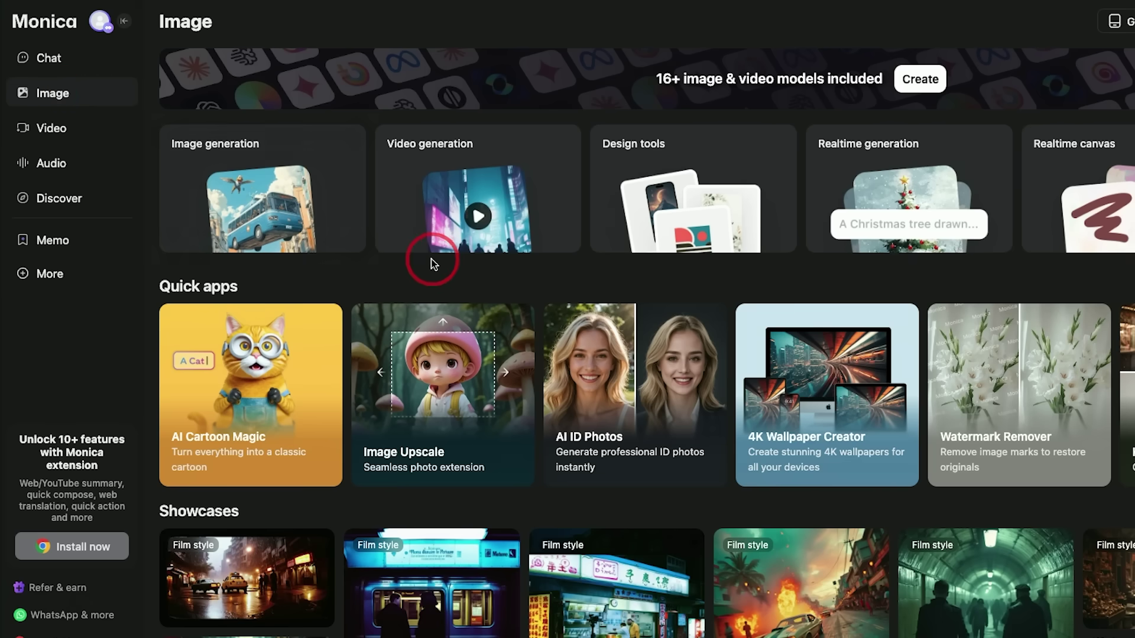
# Open Monica's AI image generation and scroll through its list of image models.
pyautogui.click(208, 181)
pyautogui.click(188, 96)
pyautogui.scroll(-5, 154, 266)
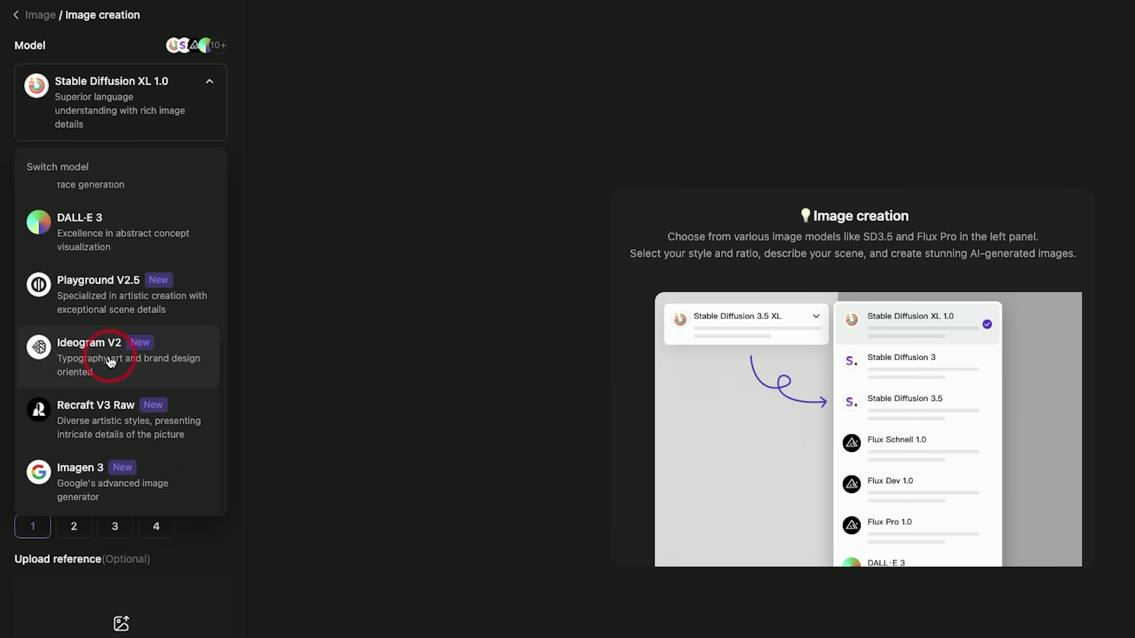
pyautogui.scroll(3, 122, 356)
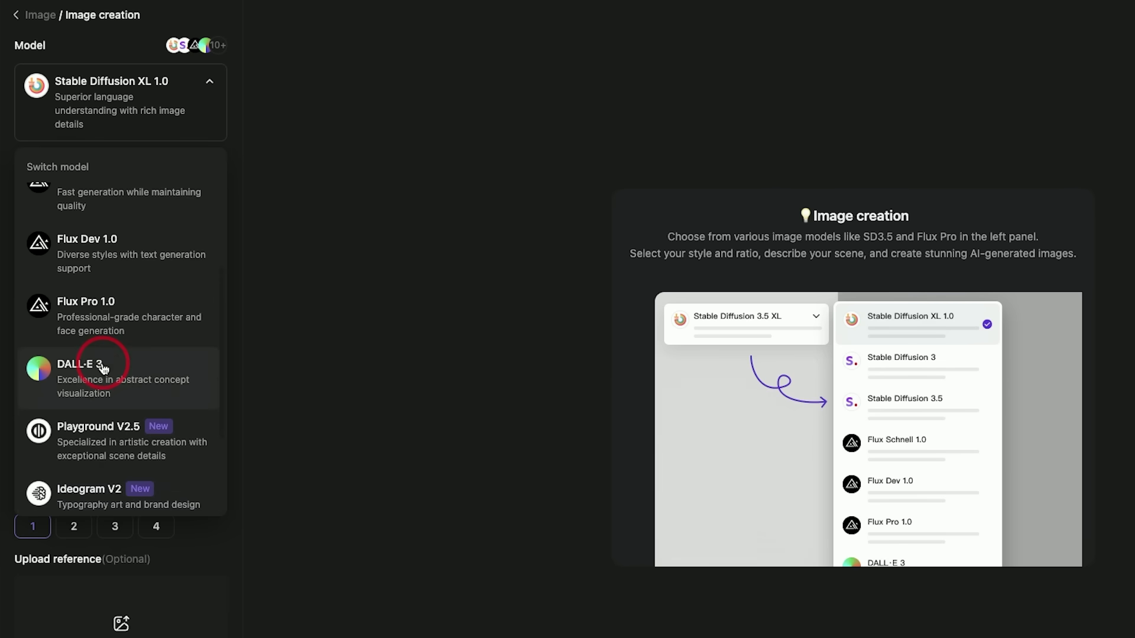
pyautogui.scroll(2, 109, 378)
pyautogui.scroll(2, 139, 388)
pyautogui.scroll(1, 136, 366)
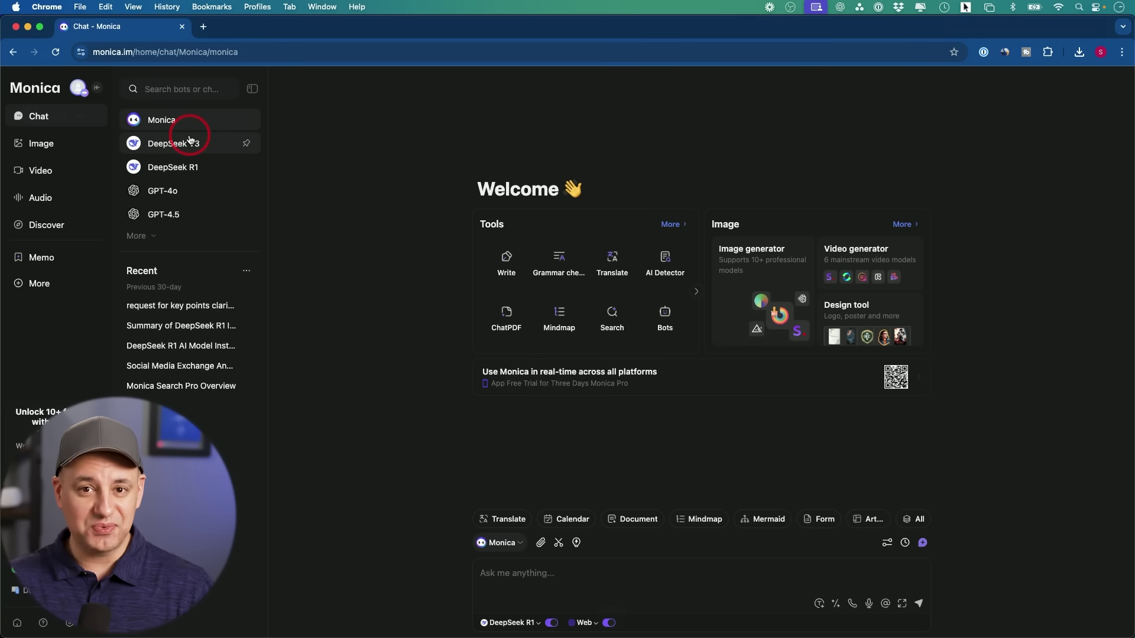
# View the GPT-4.5, Claude 3.7 Sonnet and Claude 3.7 Sonnet Thinking chats, then open Audio.
pyautogui.click(174, 216)
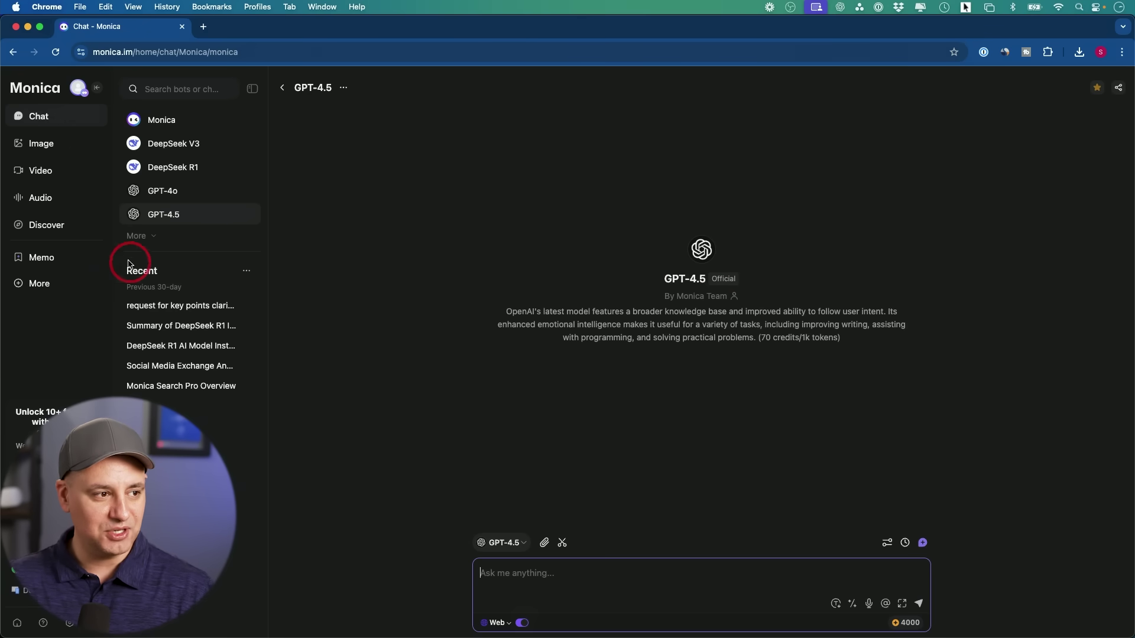
pyautogui.click(140, 236)
pyautogui.click(195, 239)
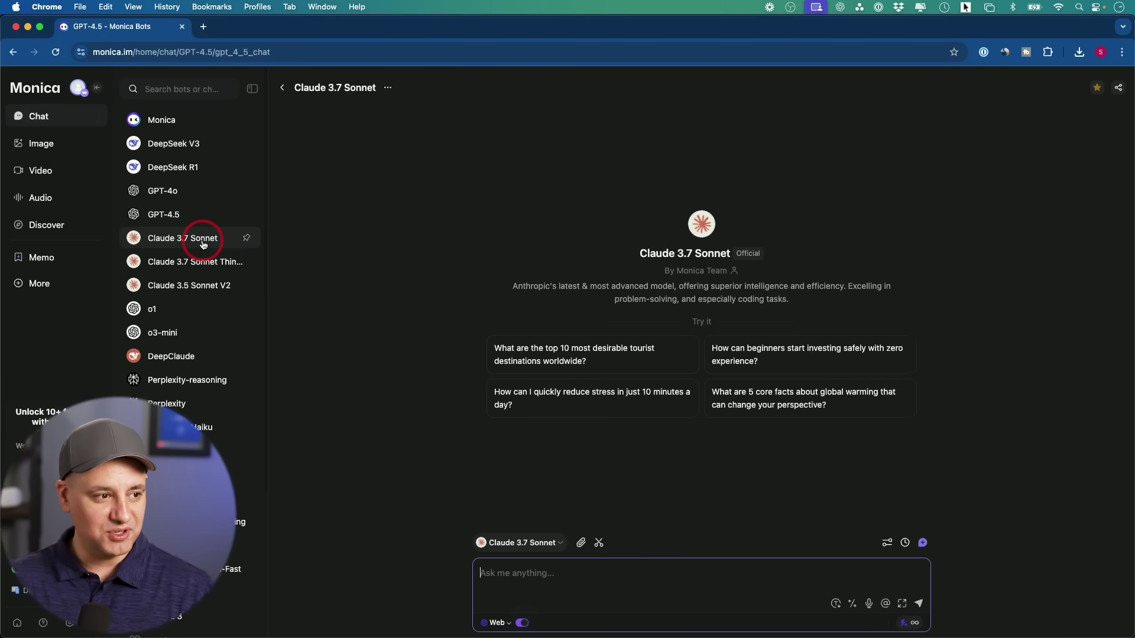
pyautogui.click(201, 262)
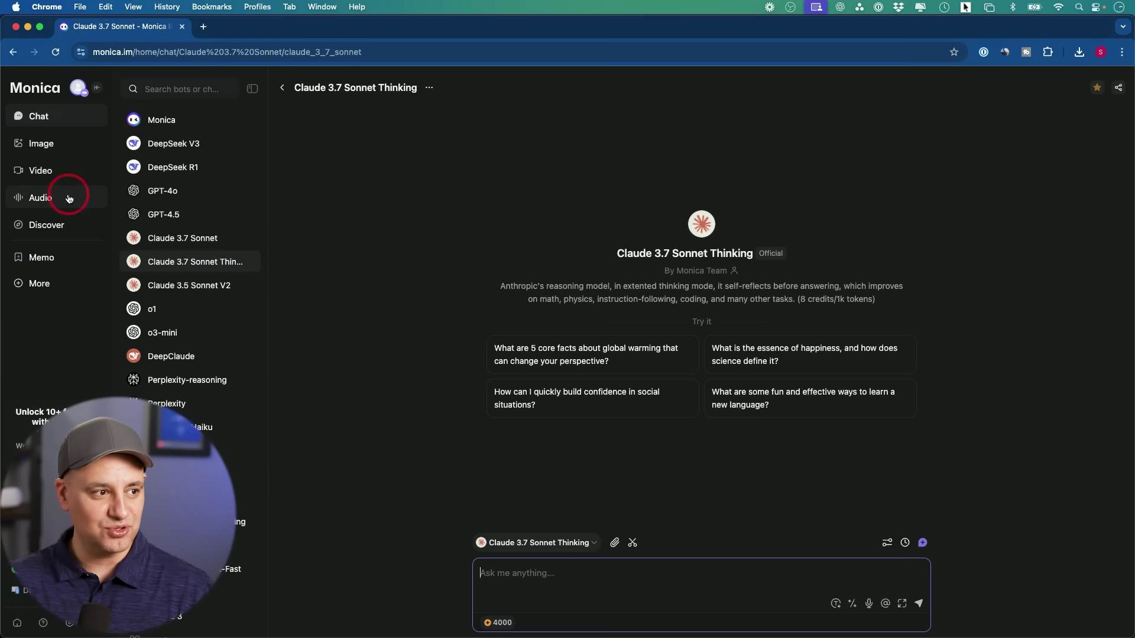
pyautogui.scroll(-5, 178, 232)
pyautogui.scroll(5, 181, 232)
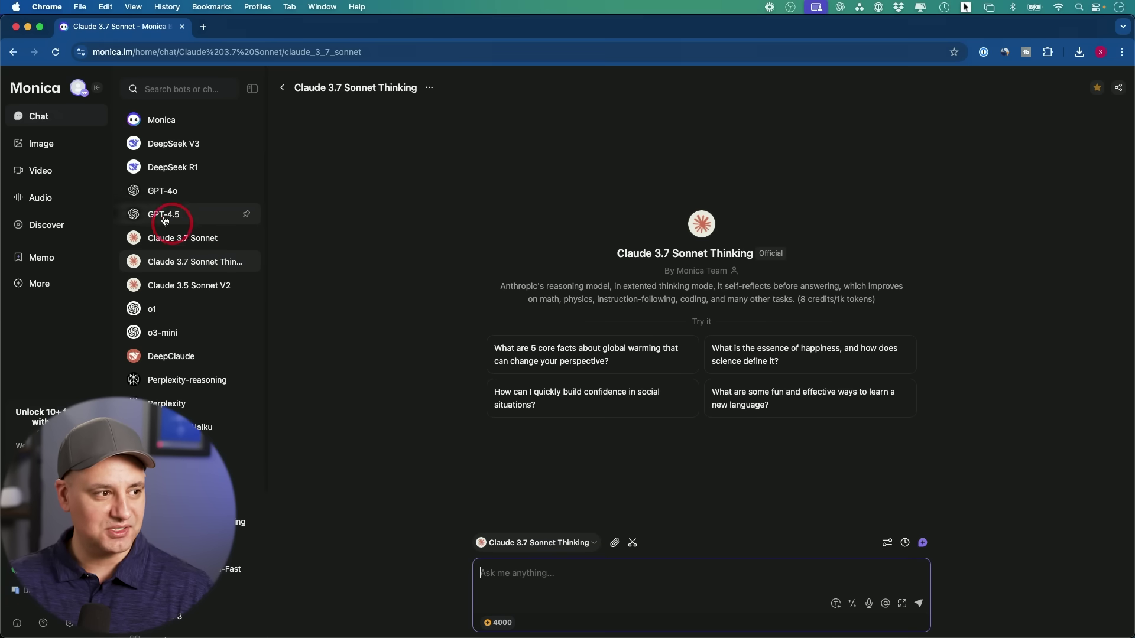
pyautogui.click(47, 205)
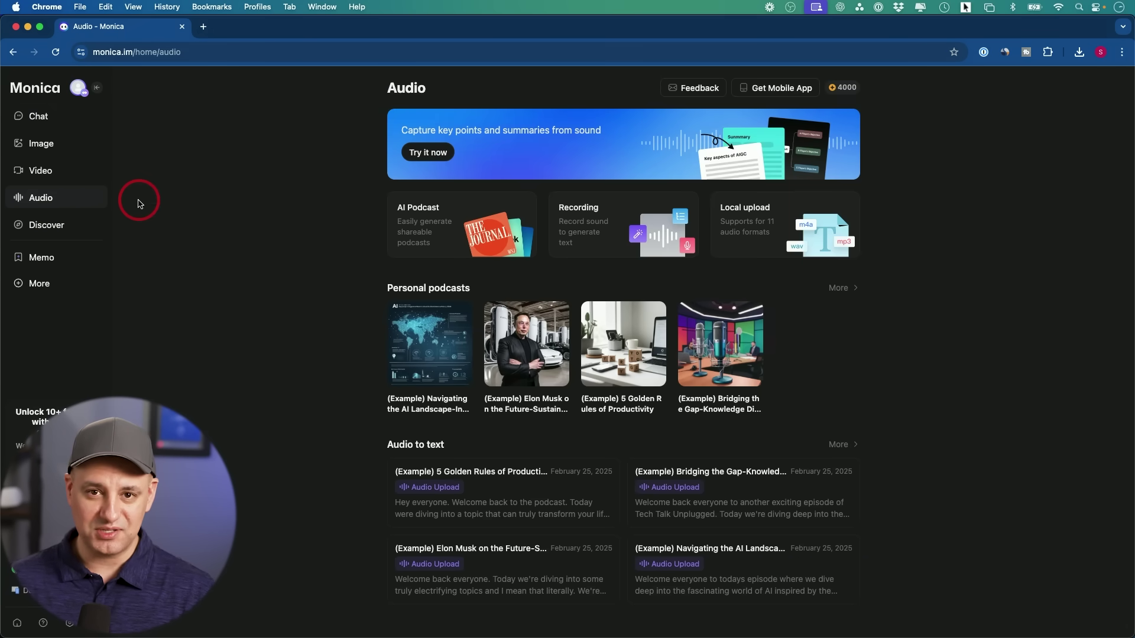
# Go to the Video section and open the finished Veo 2 elephant clip.
pyautogui.click(40, 170)
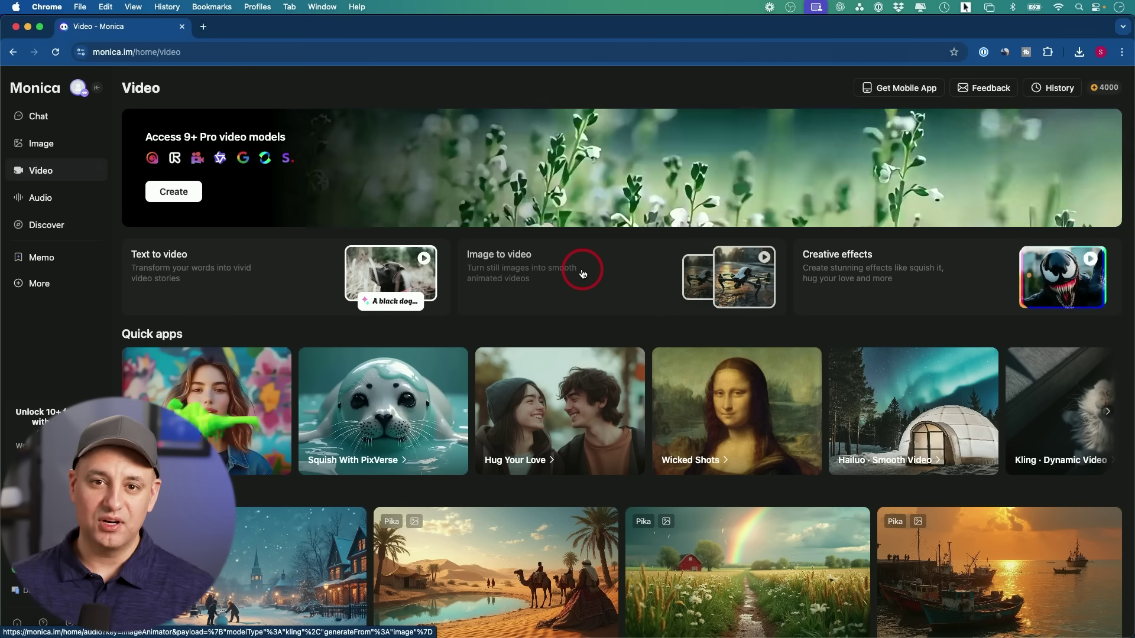
pyautogui.click(583, 273)
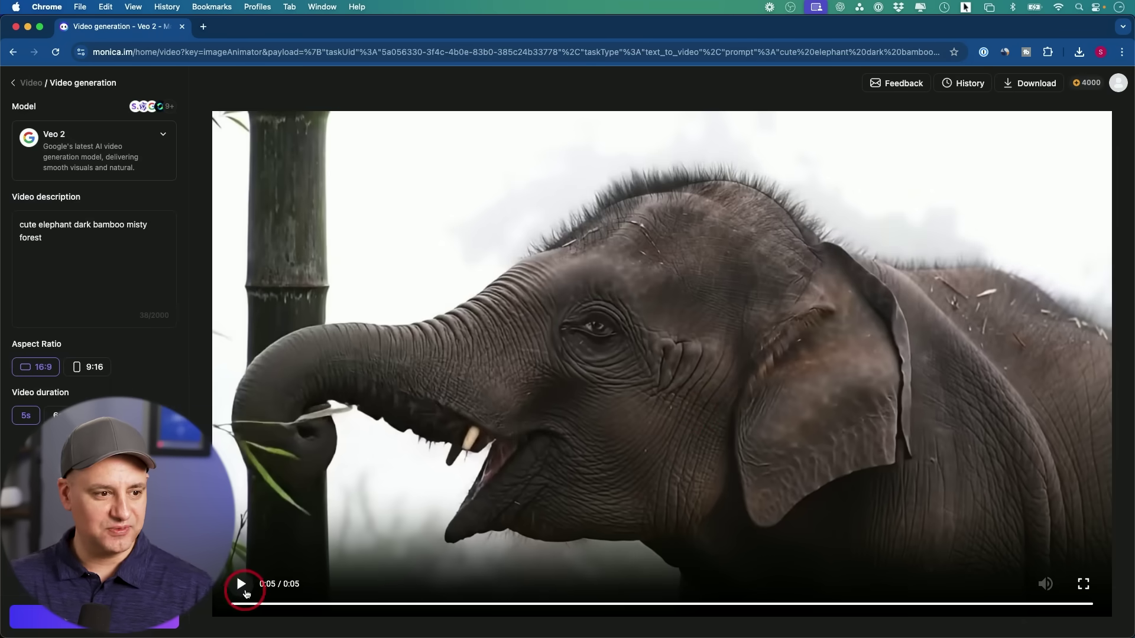
pyautogui.click(241, 586)
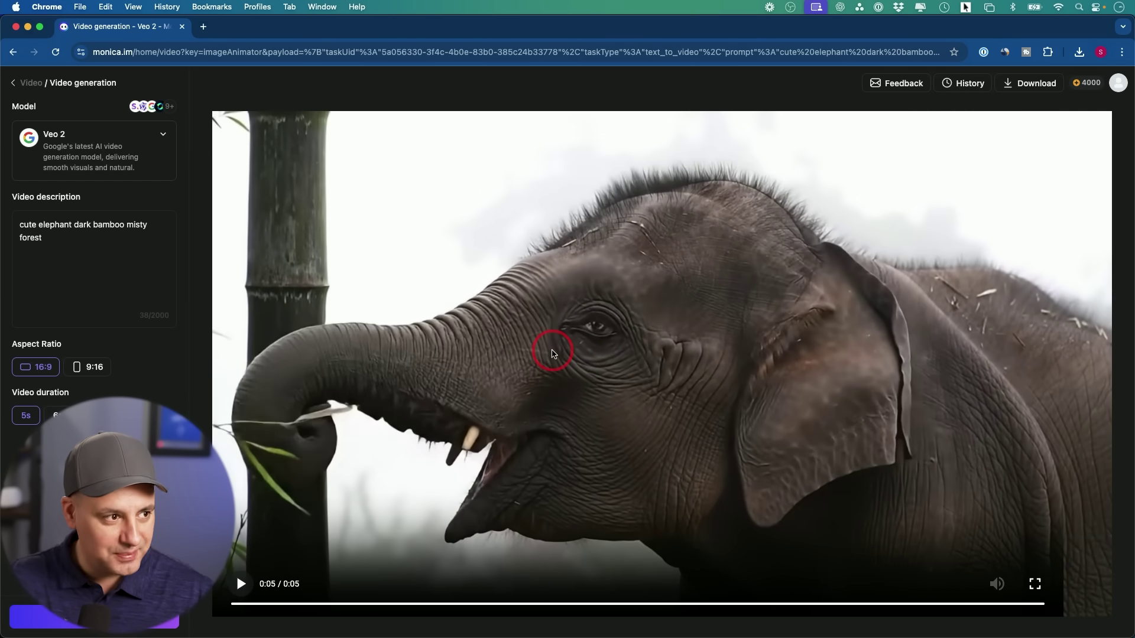
pyautogui.click(51, 145)
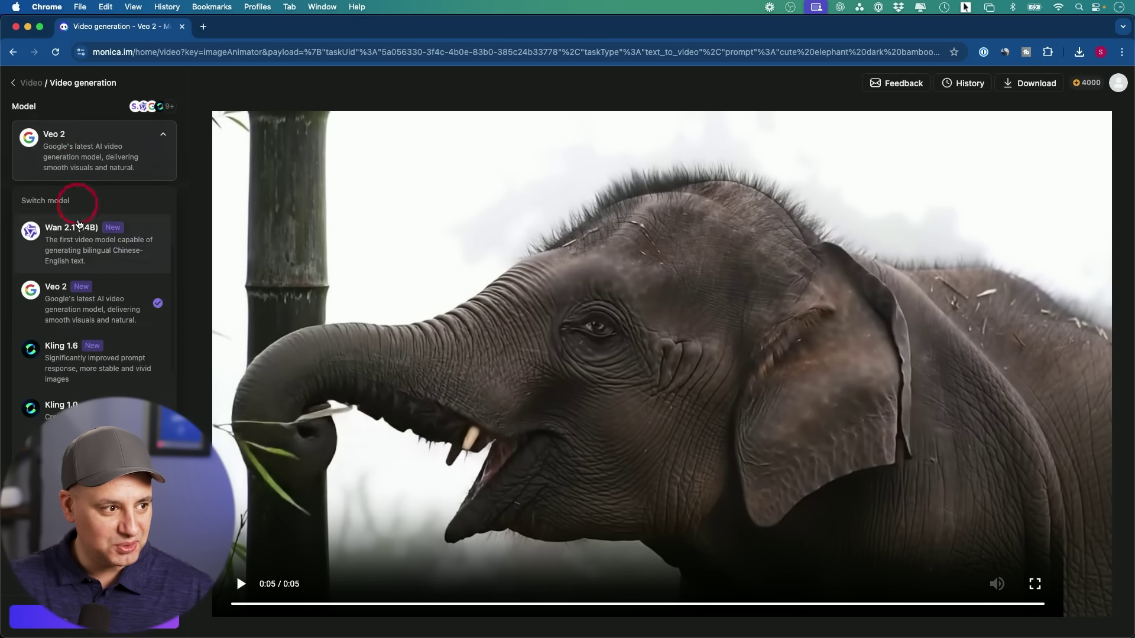
pyautogui.scroll(-5, 83, 290)
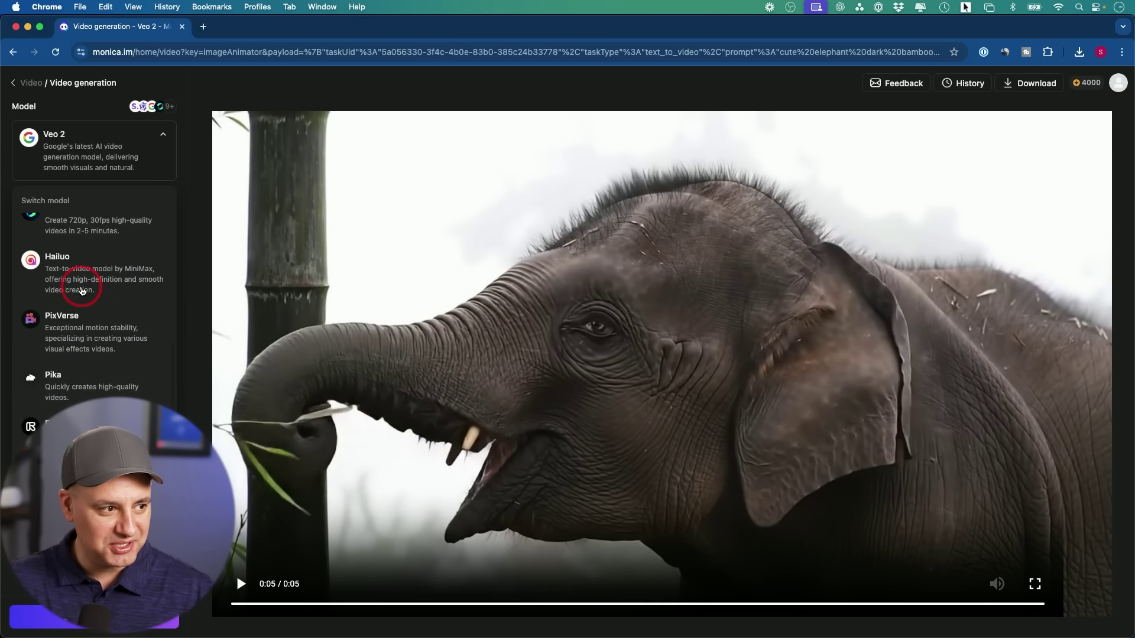
pyautogui.click(103, 168)
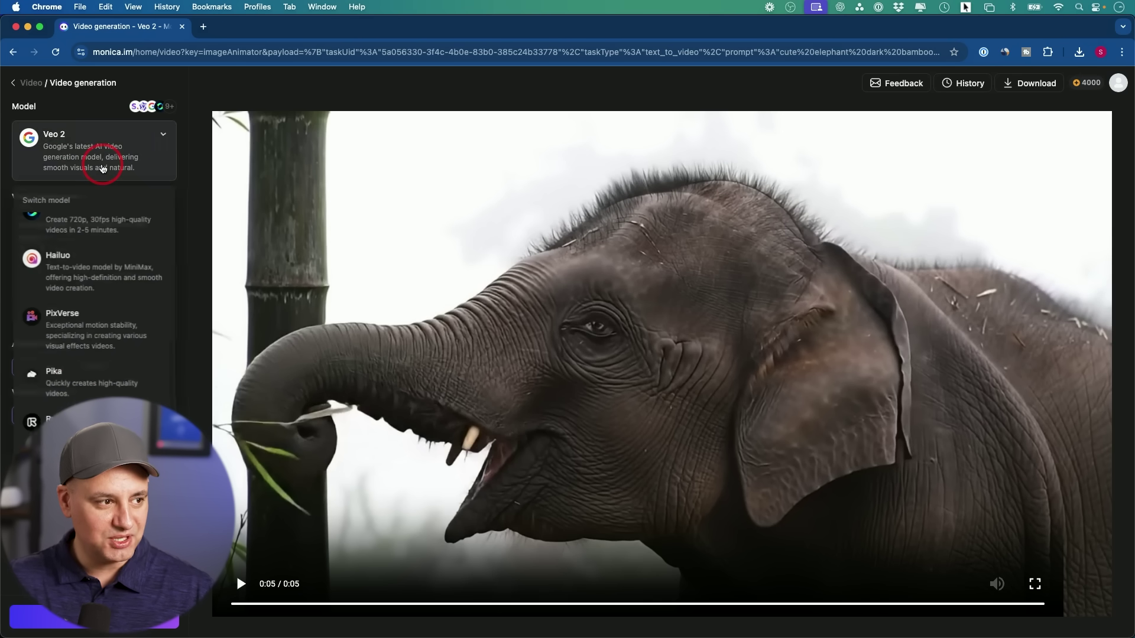
pyautogui.click(115, 246)
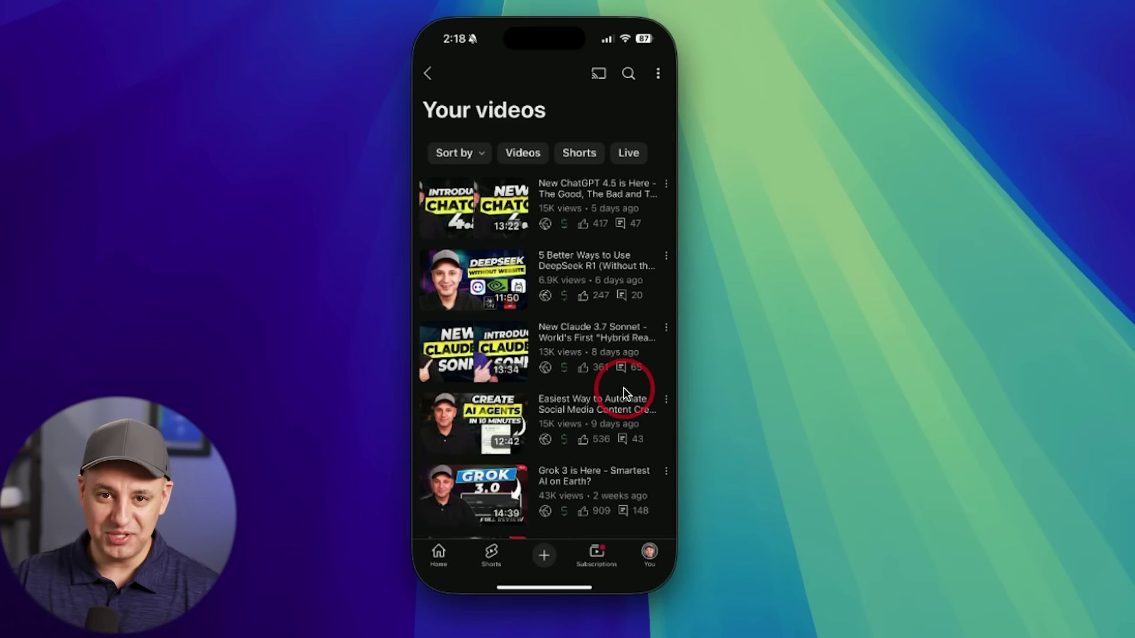
# Start a new upload and launch AI creation from the gallery's Create option.
pyautogui.click(543, 558)
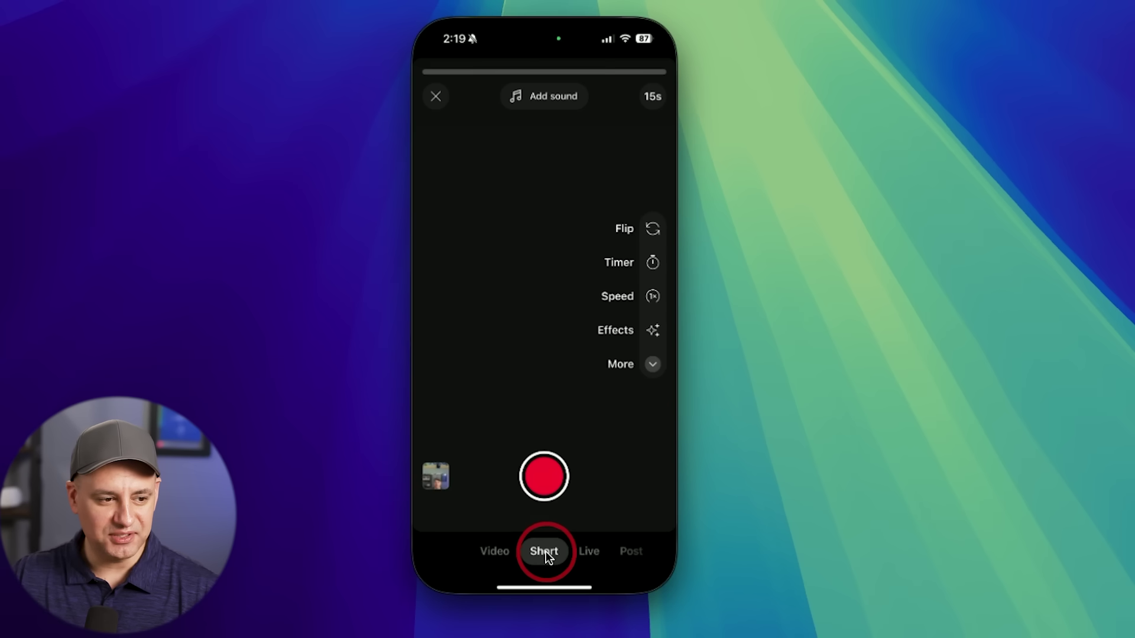
pyautogui.click(434, 479)
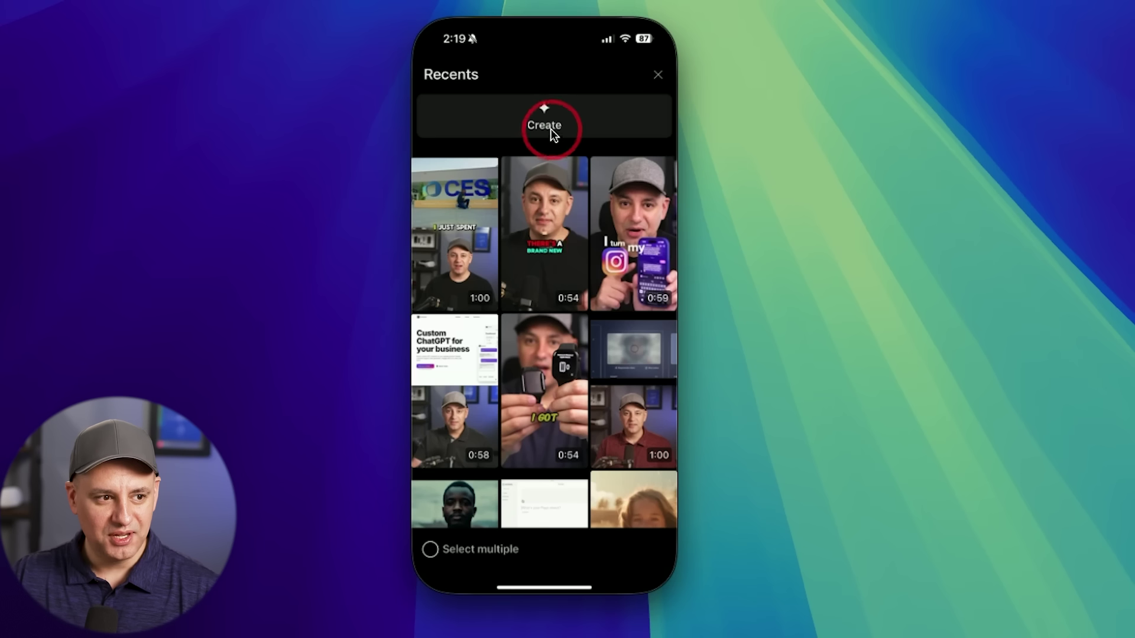
pyautogui.click(544, 114)
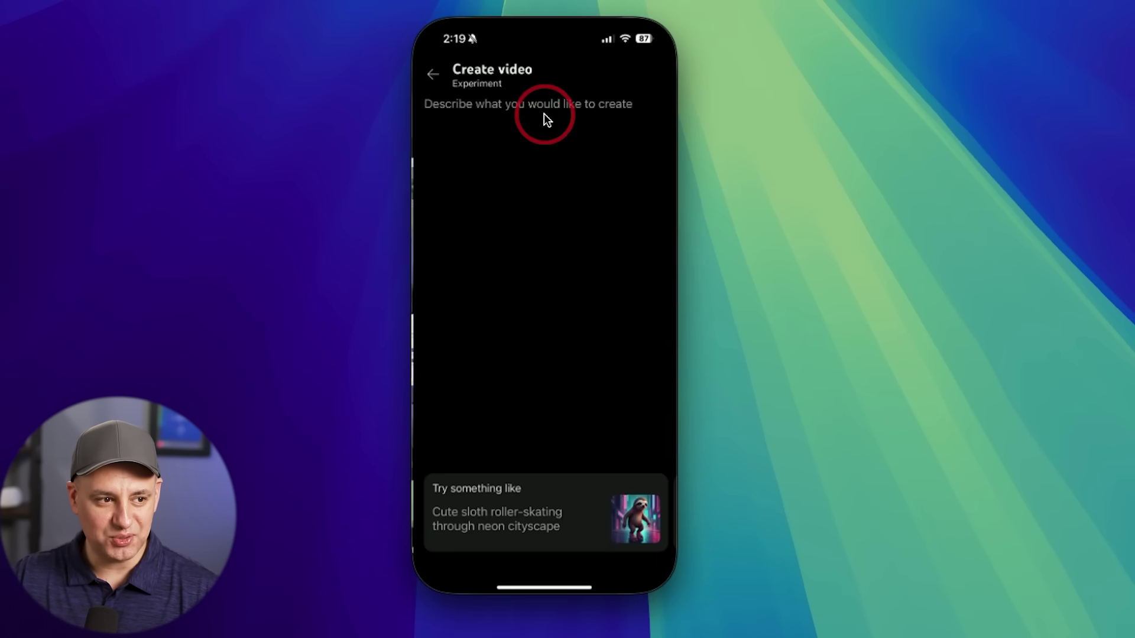
# Generate Anime-style images for the prompt 'Cute cat running down a busy street'.
pyautogui.write('Cute cat running down a busy street')
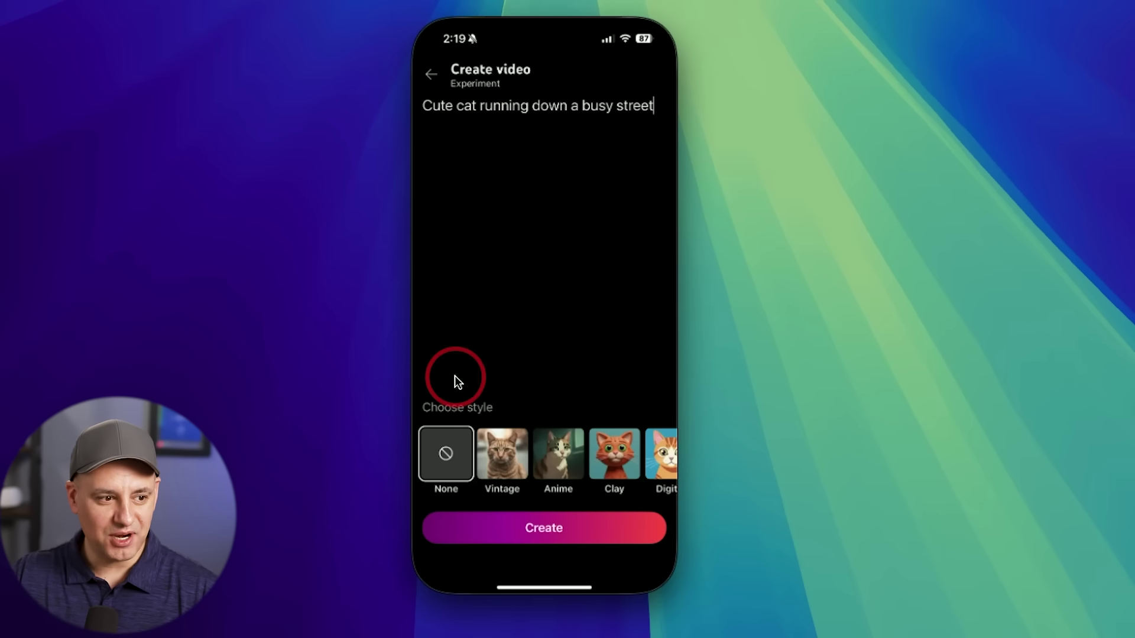
pyautogui.hscroll(5, 563, 456)
pyautogui.hscroll(-5, 563, 456)
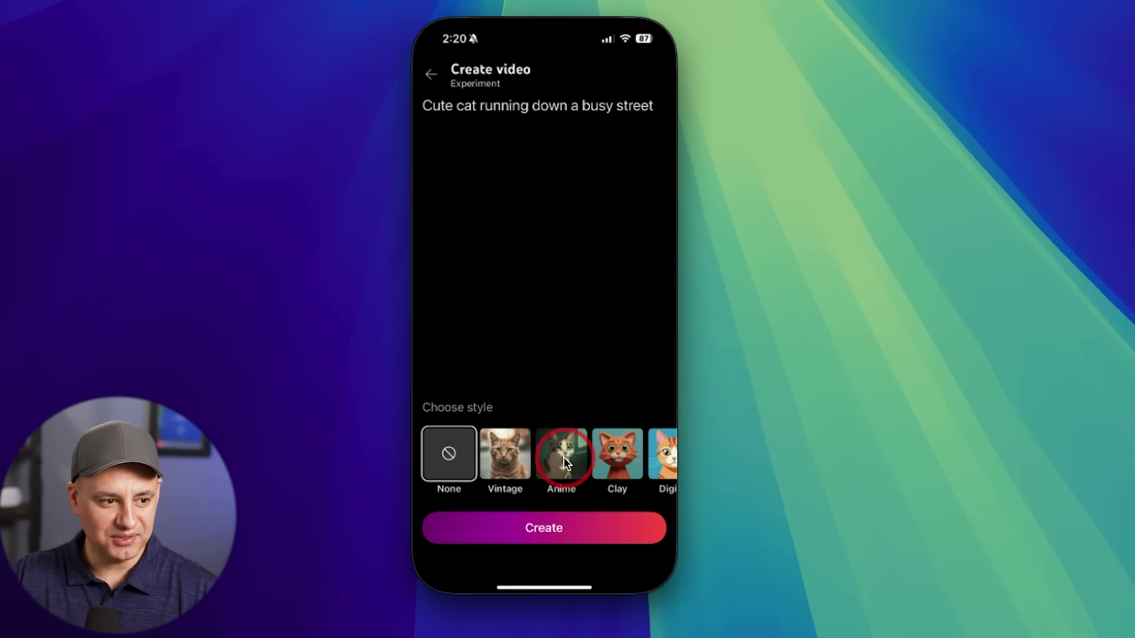
pyautogui.click(562, 449)
pyautogui.click(555, 543)
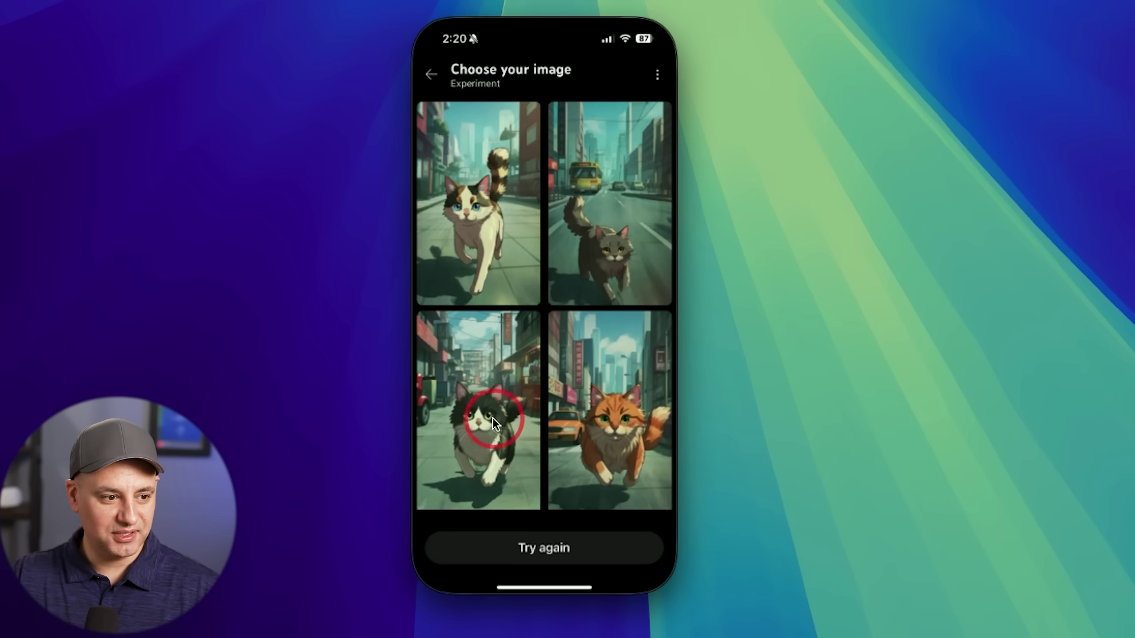
# Animate the orange anime cat image and add it as a 6-second clip to a 15-second Short.
pyautogui.click(622, 412)
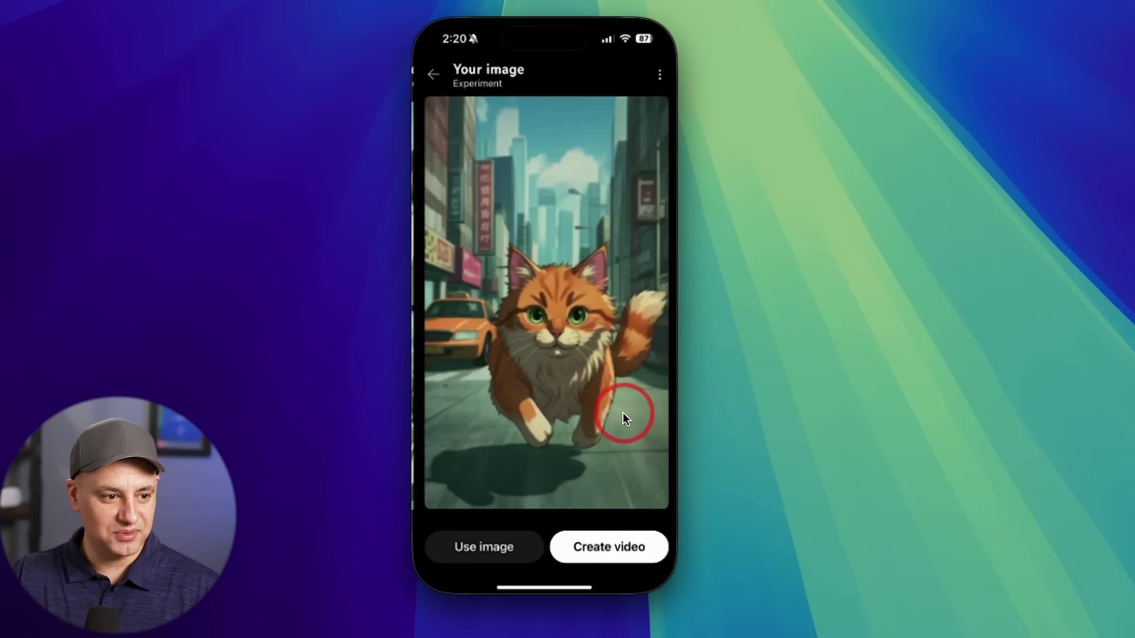
pyautogui.click(594, 551)
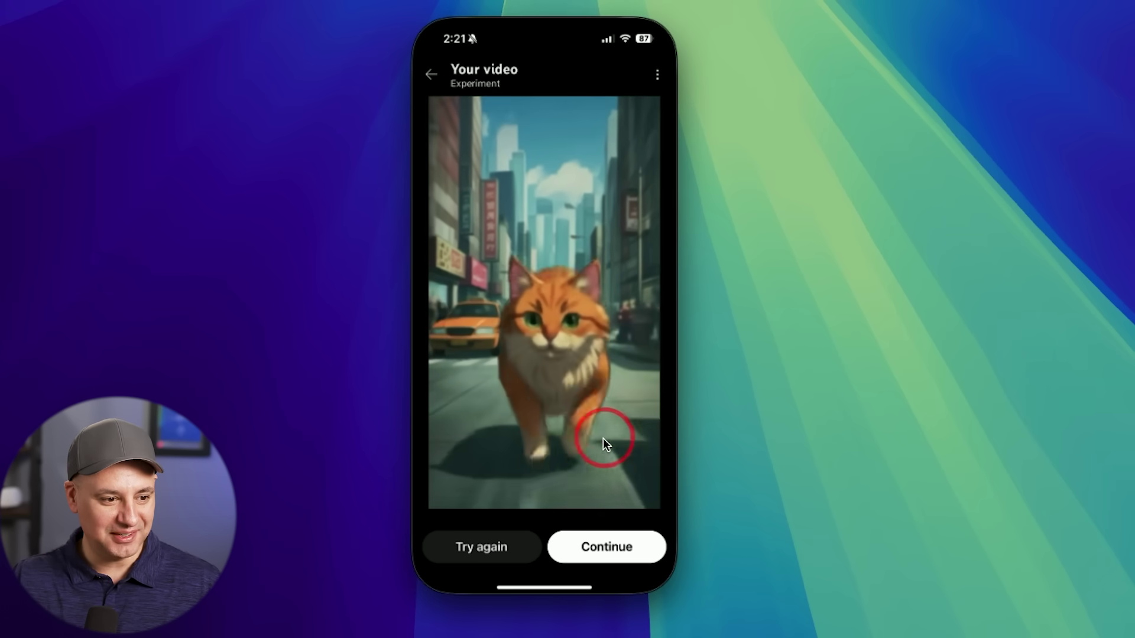
pyautogui.click(605, 548)
pyautogui.click(650, 555)
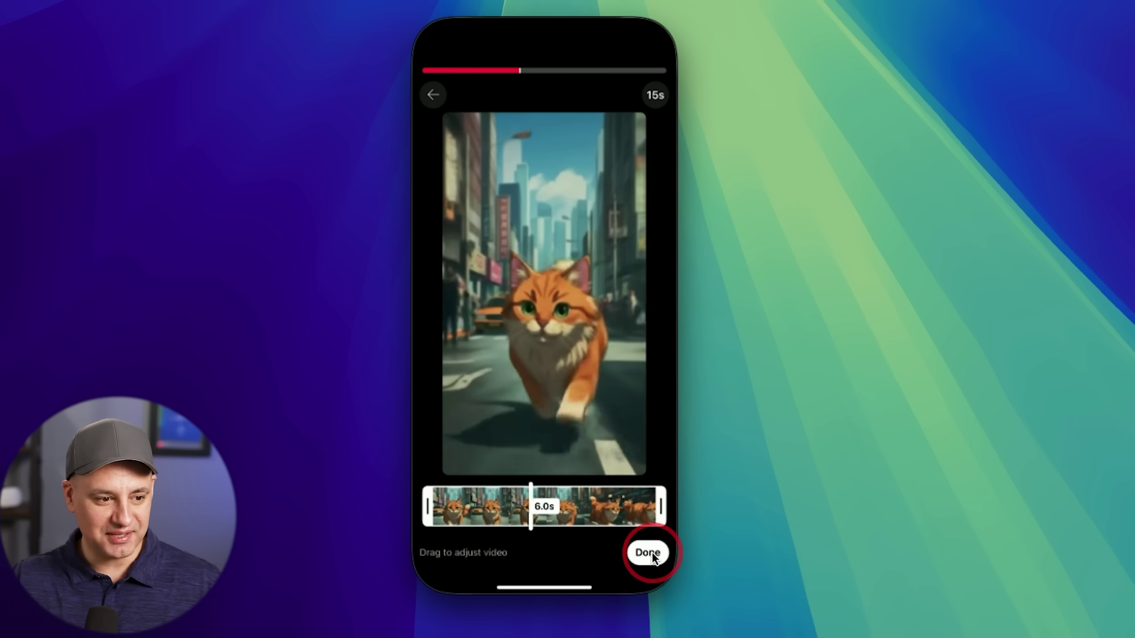
pyautogui.click(555, 350)
# Open the anime cat Short in the editor, preview the clip, and advance to Add details.
pyautogui.click(517, 68)
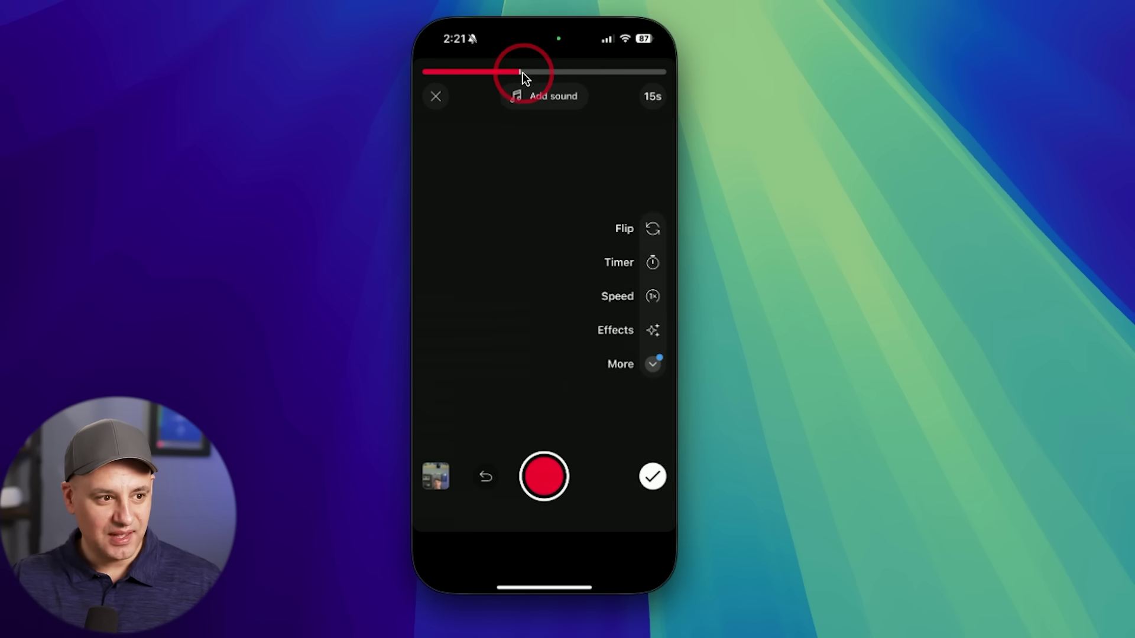
pyautogui.moveTo(523, 80); pyautogui.dragTo(487, 77)
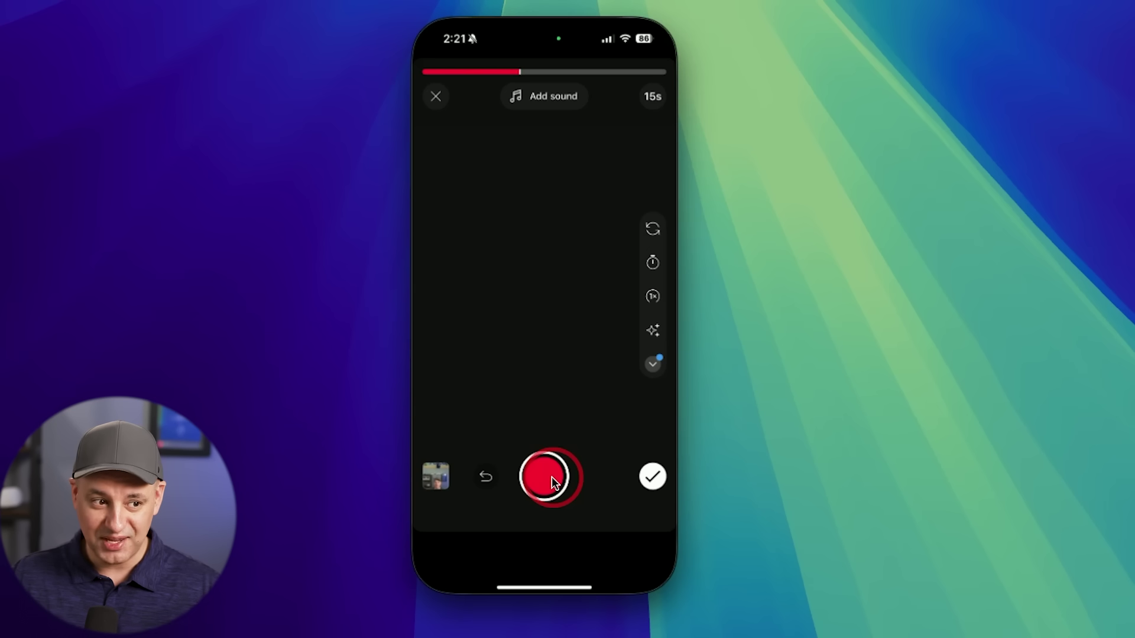
pyautogui.click(648, 476)
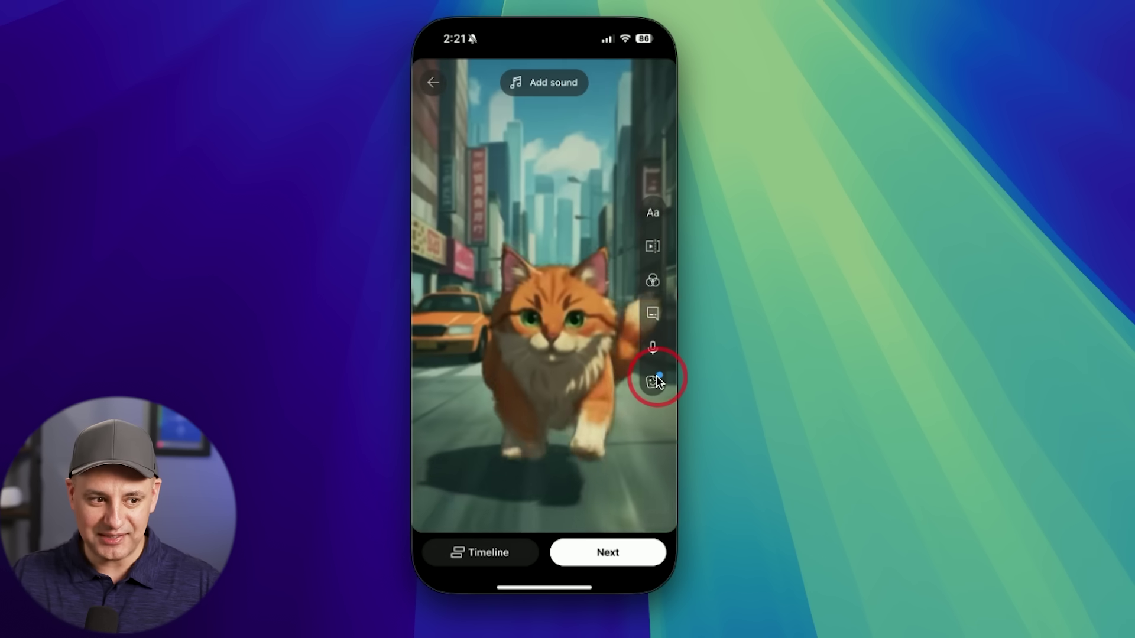
pyautogui.click(655, 380)
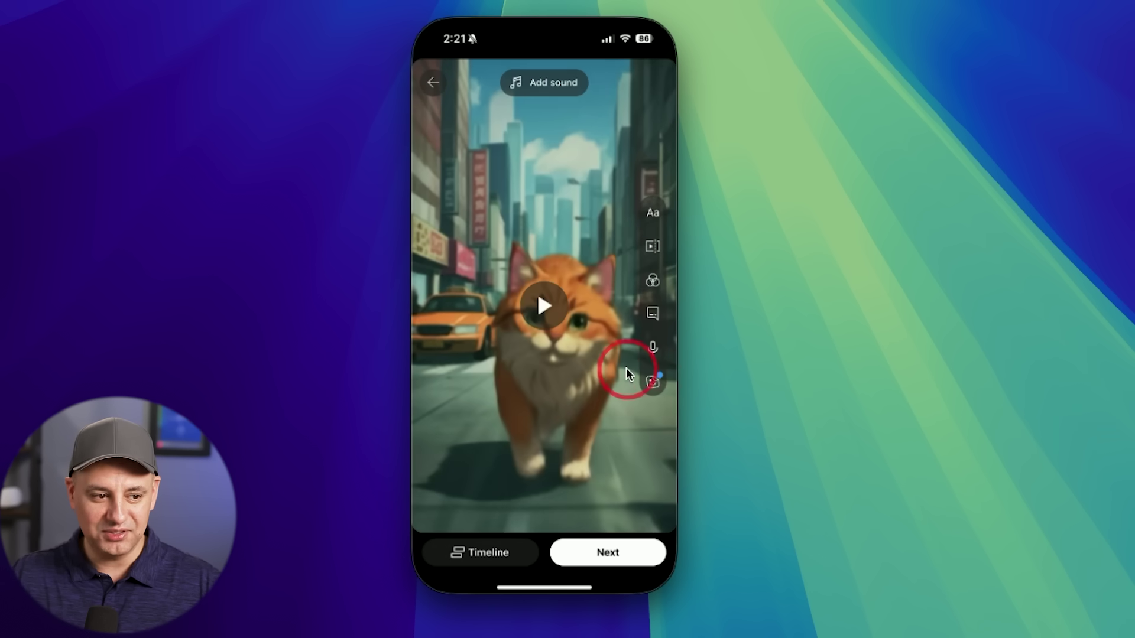
pyautogui.click(613, 563)
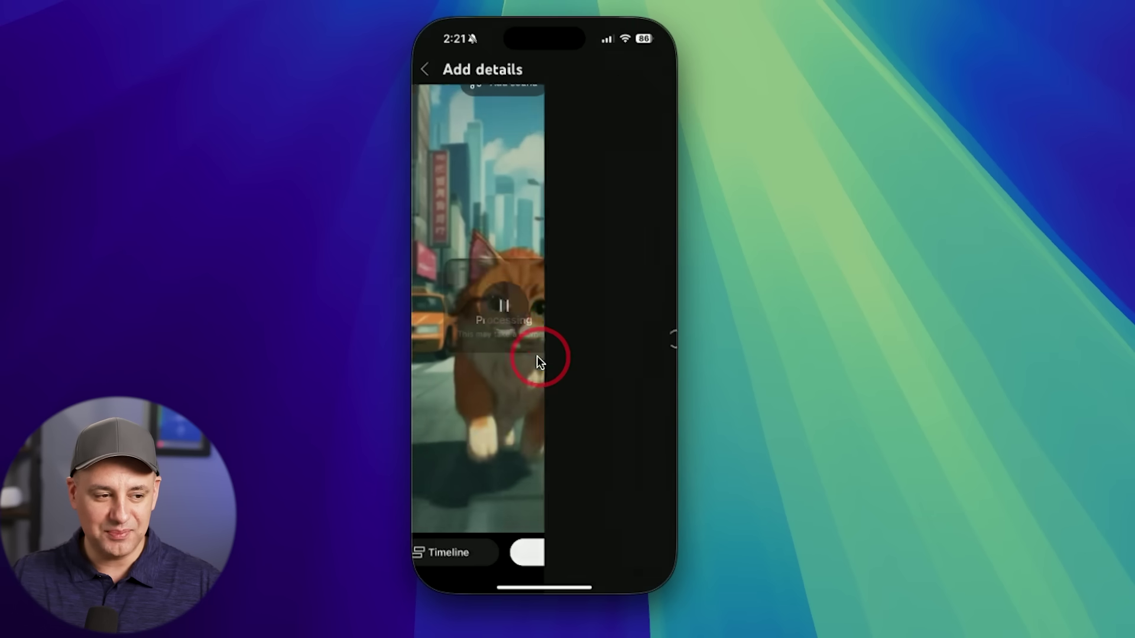